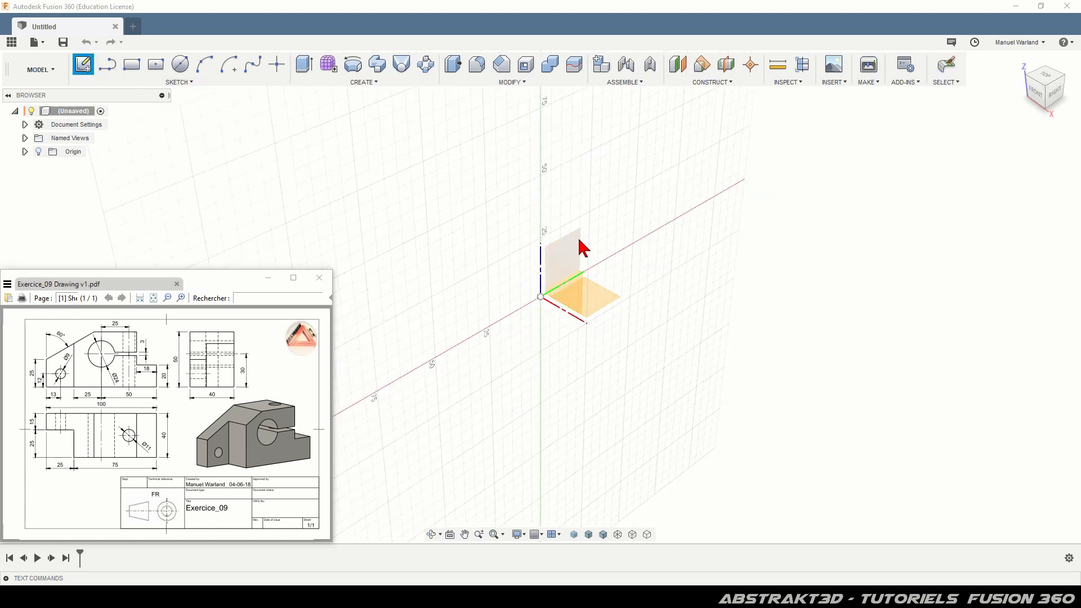
Start a sketch on the right plane and draw a closed stepped profile from the origin with a slanted edge about 76 mm and a 40 mm top edge
{"action": "left_click", "coordinate": [580, 243]}
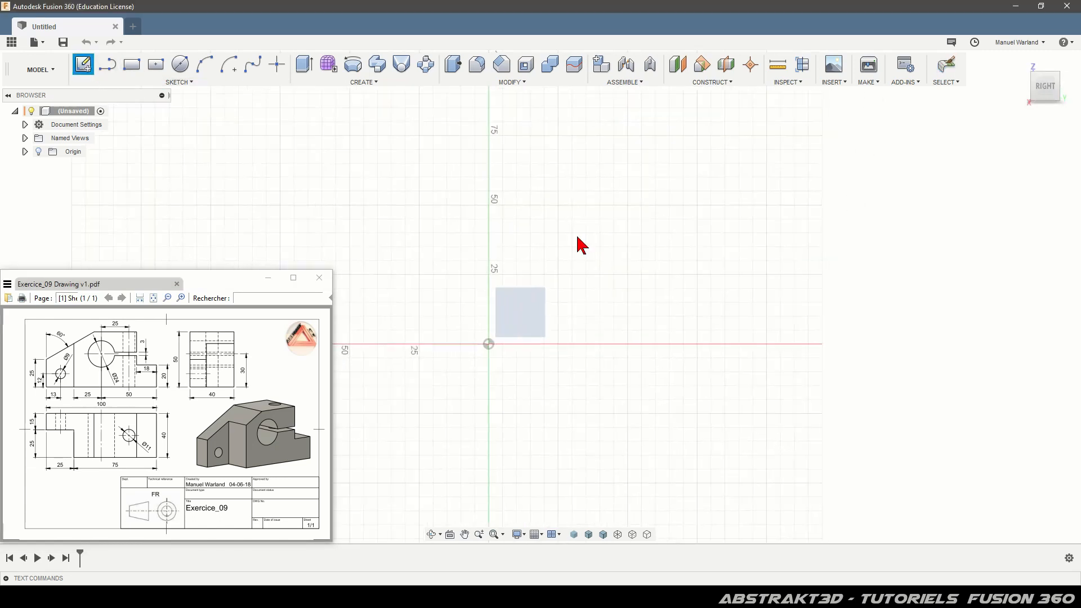
{"action": "left_click", "coordinate": [108, 65]}
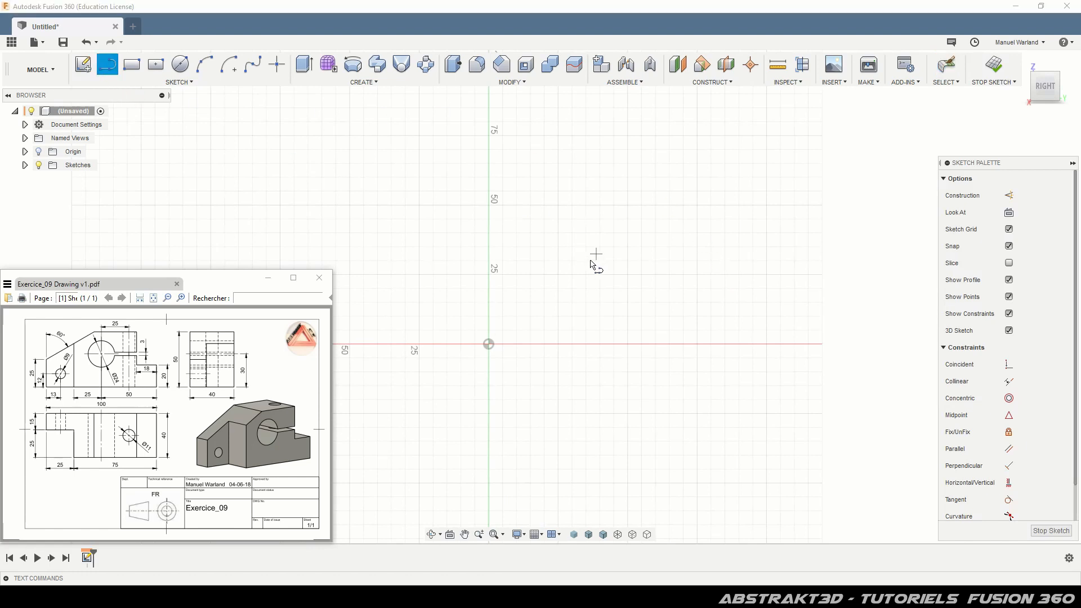
{"action": "left_click", "coordinate": [489, 344]}
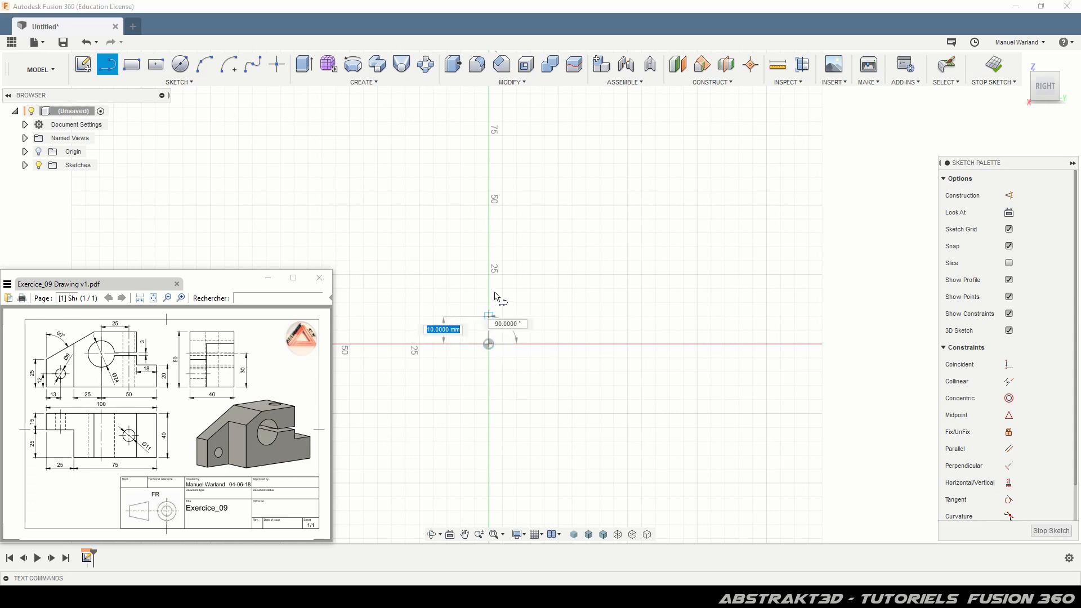
{"action": "left_click", "coordinate": [489, 275]}
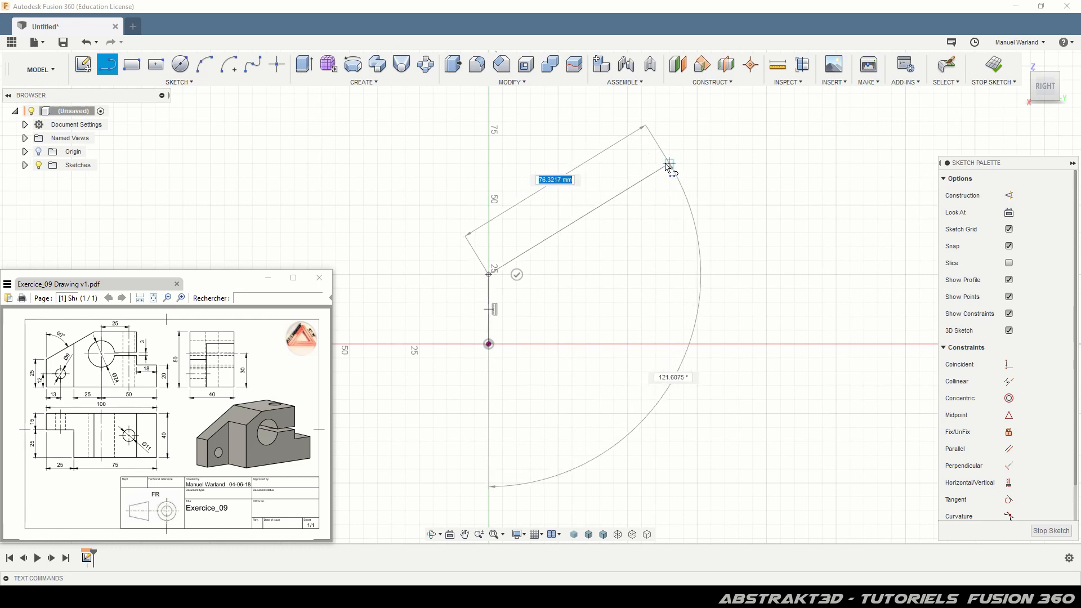
{"action": "left_click", "coordinate": [669, 164]}
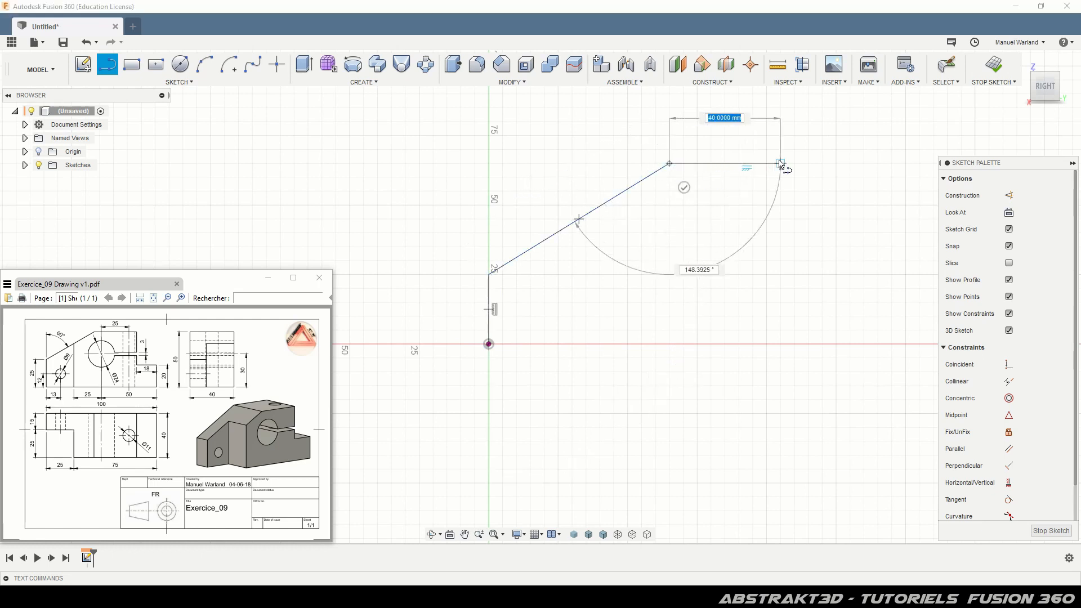
{"action": "key", "text": "Return"}
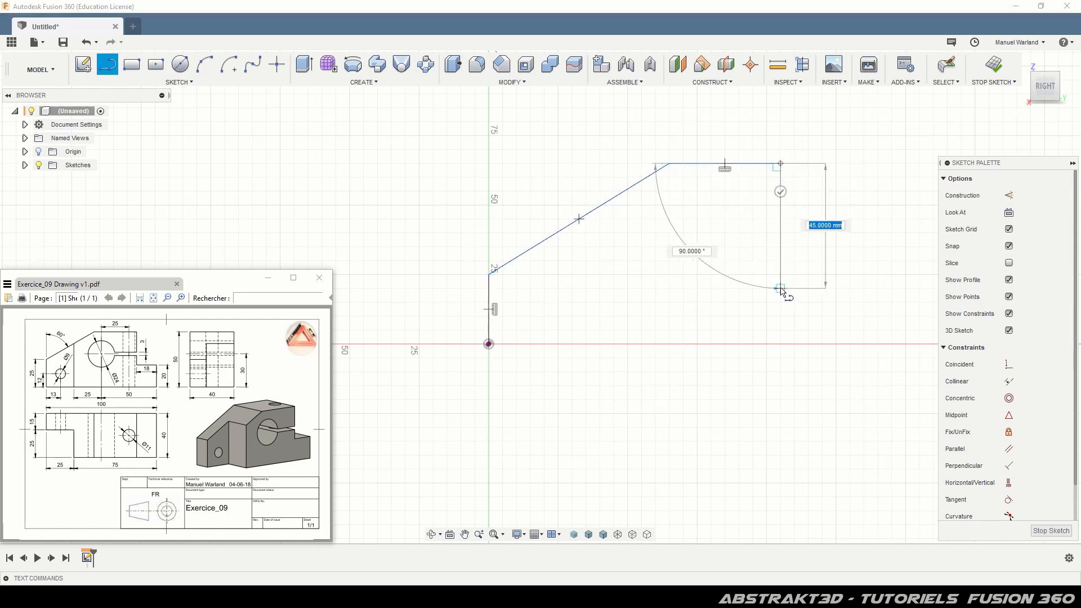
{"action": "left_click", "coordinate": [781, 303]}
{"action": "left_click", "coordinate": [836, 302]}
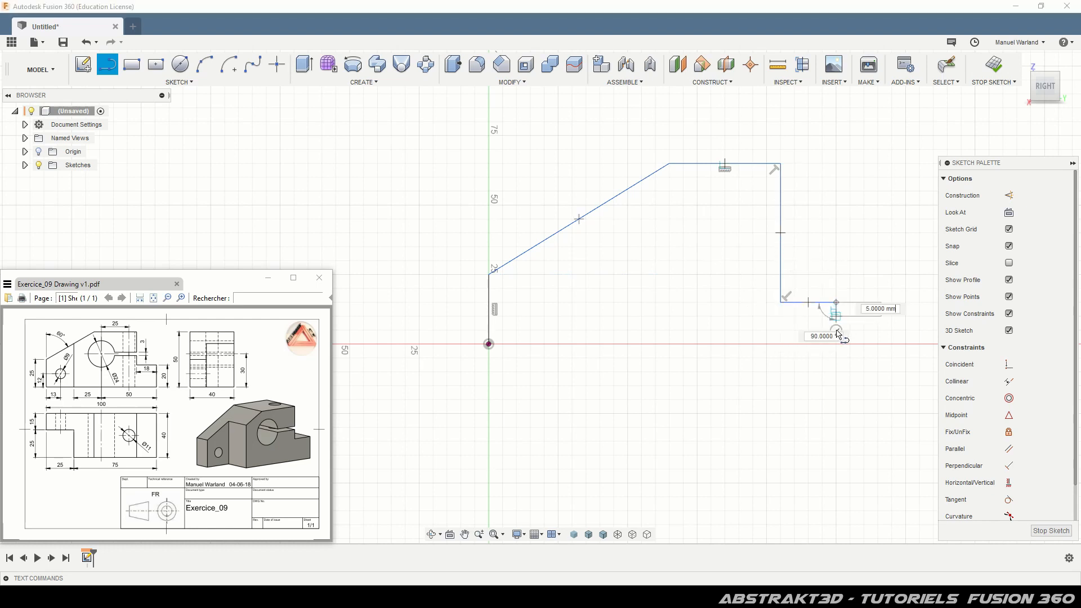
{"action": "left_click", "coordinate": [836, 344]}
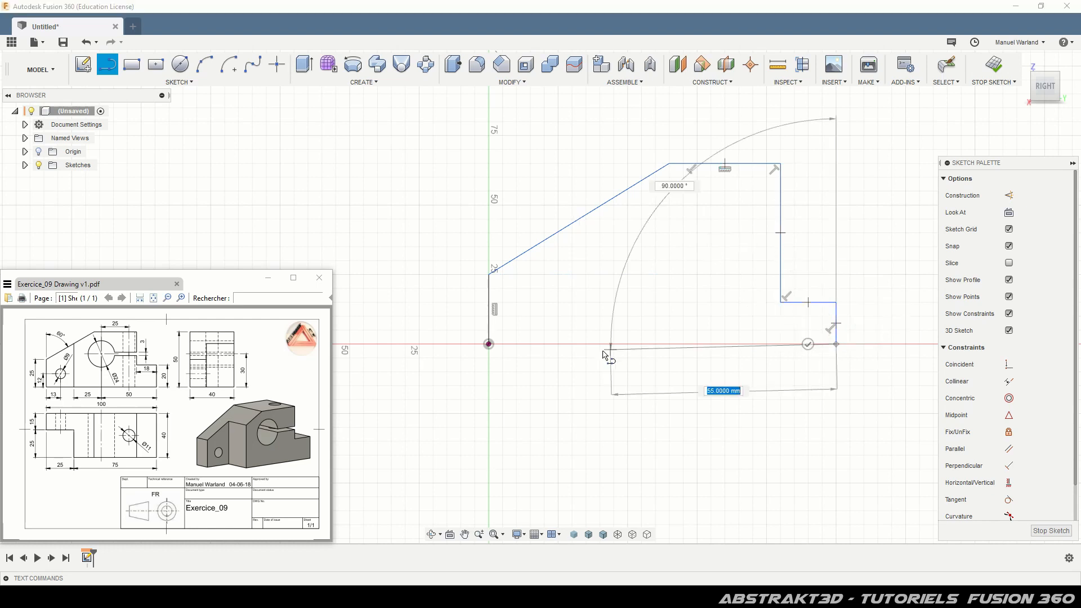
{"action": "left_click", "coordinate": [489, 344]}
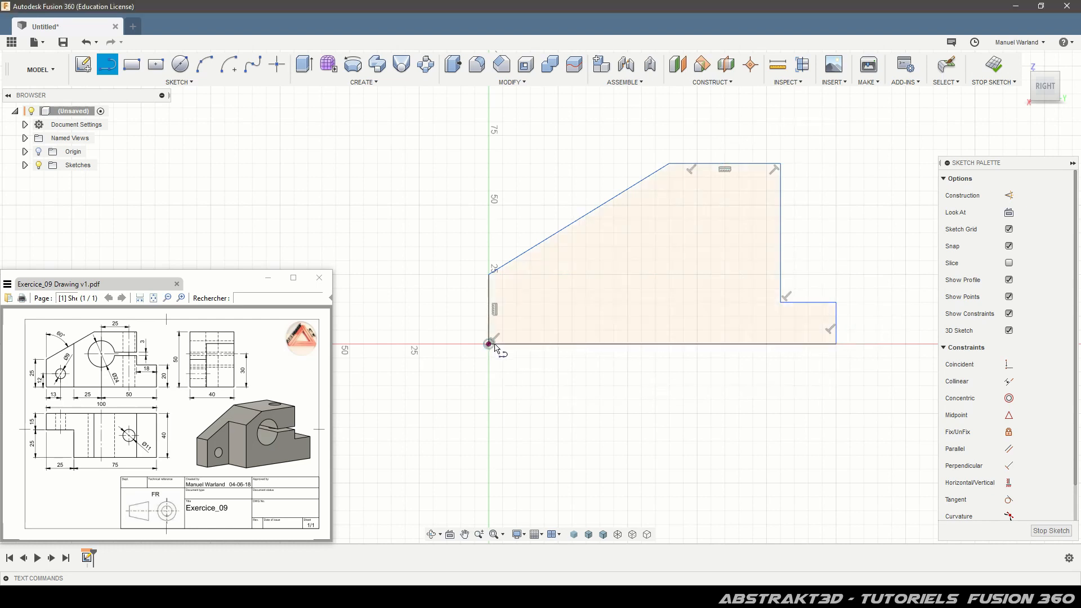
Add a vertical line about 42 mm long from the slanted edge to the base, a small circle near the origin and a central one about 22 mm wide
{"action": "left_click", "coordinate": [566, 227]}
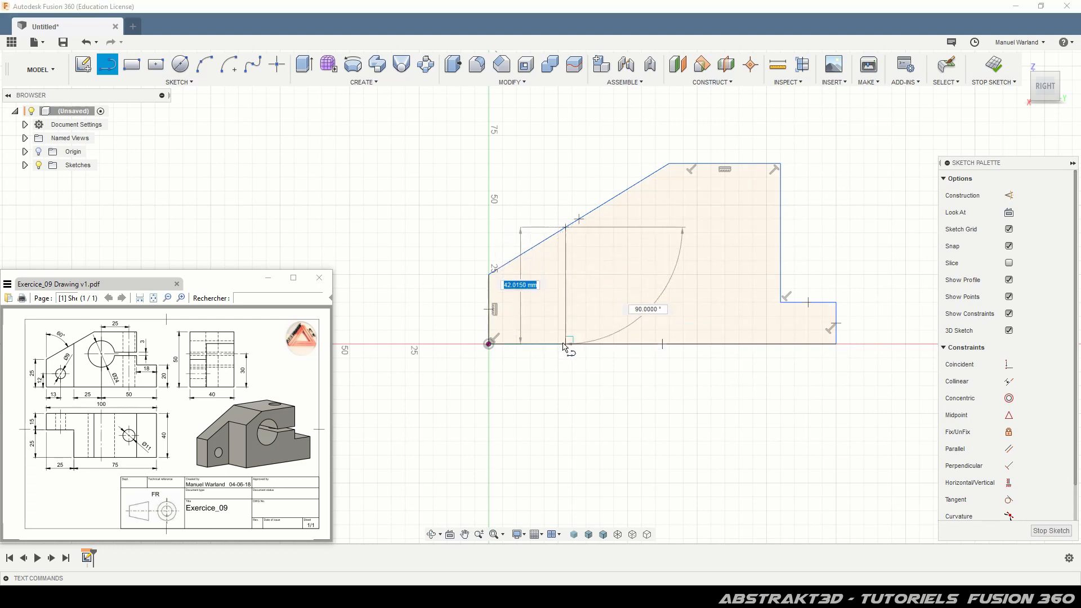
{"action": "left_click", "coordinate": [566, 344]}
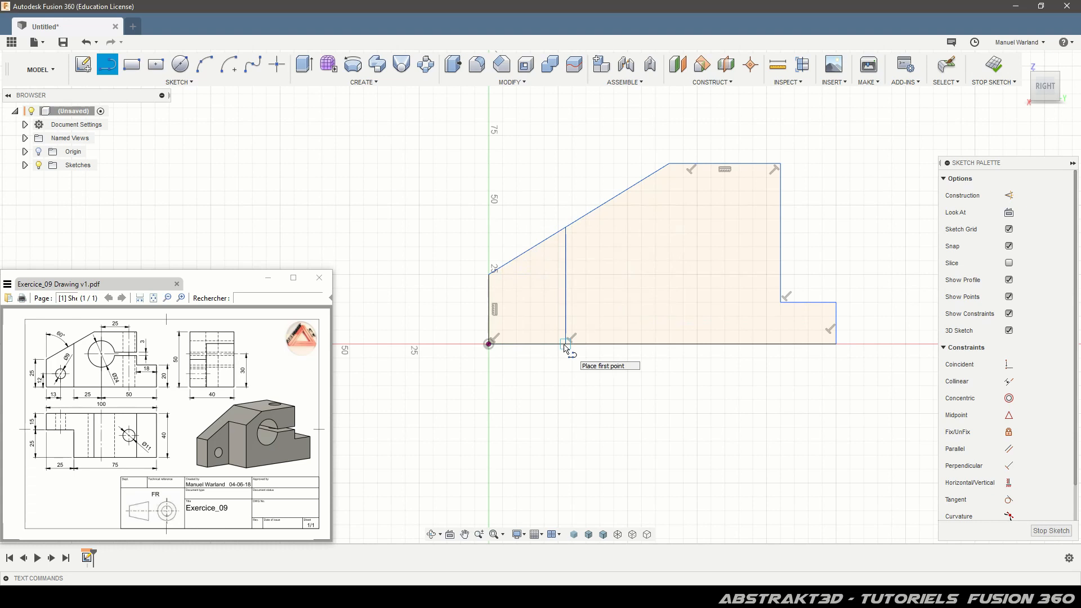
{"action": "left_click", "coordinate": [180, 66]}
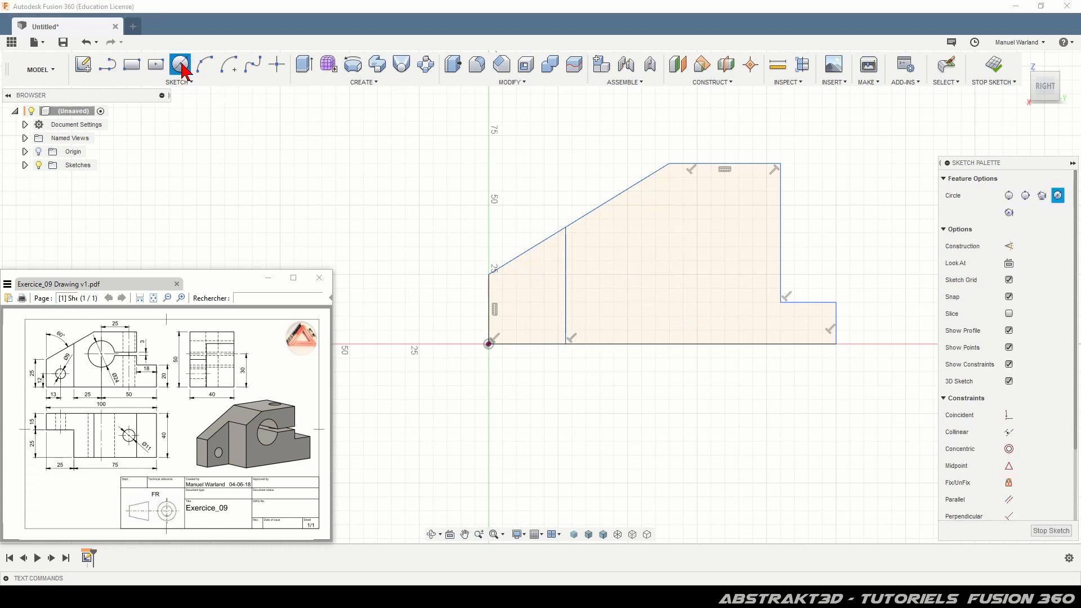
{"action": "left_click", "coordinate": [517, 317]}
{"action": "left_click", "coordinate": [527, 326]}
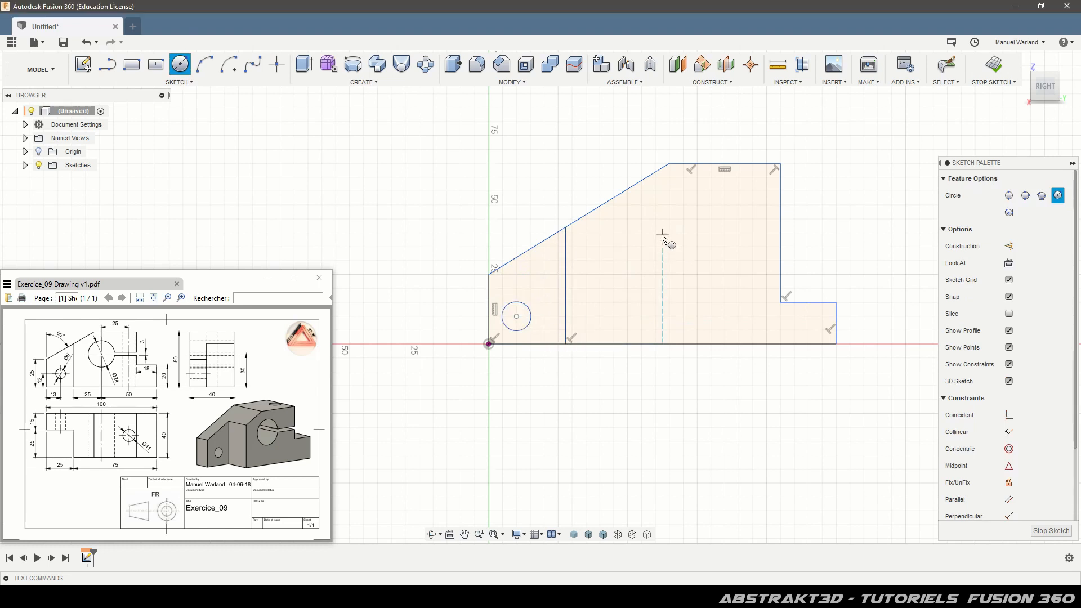
{"action": "left_click", "coordinate": [642, 233]}
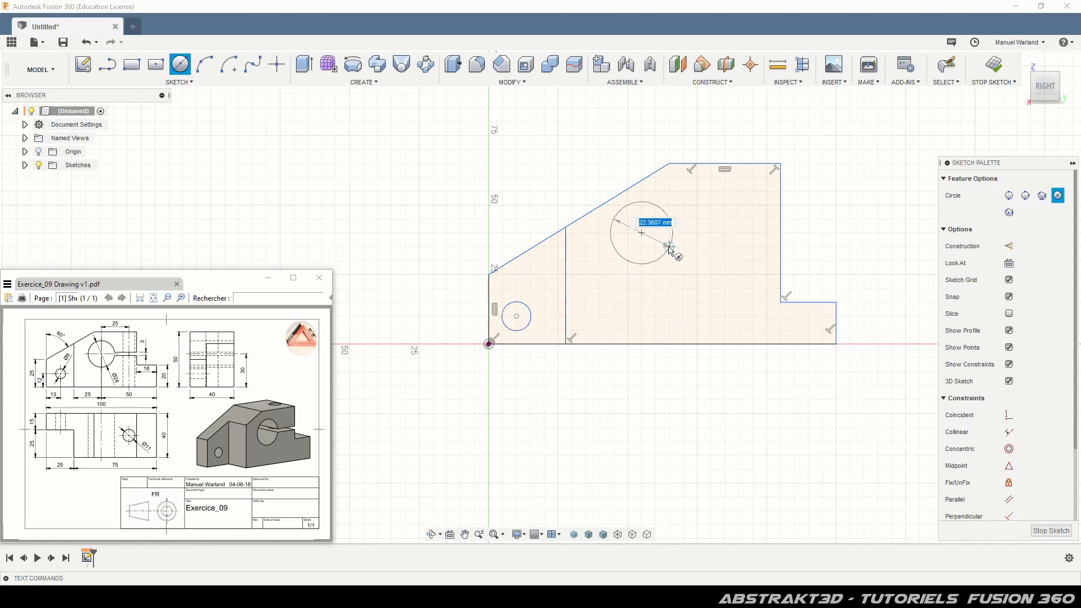
{"action": "left_click", "coordinate": [669, 248]}
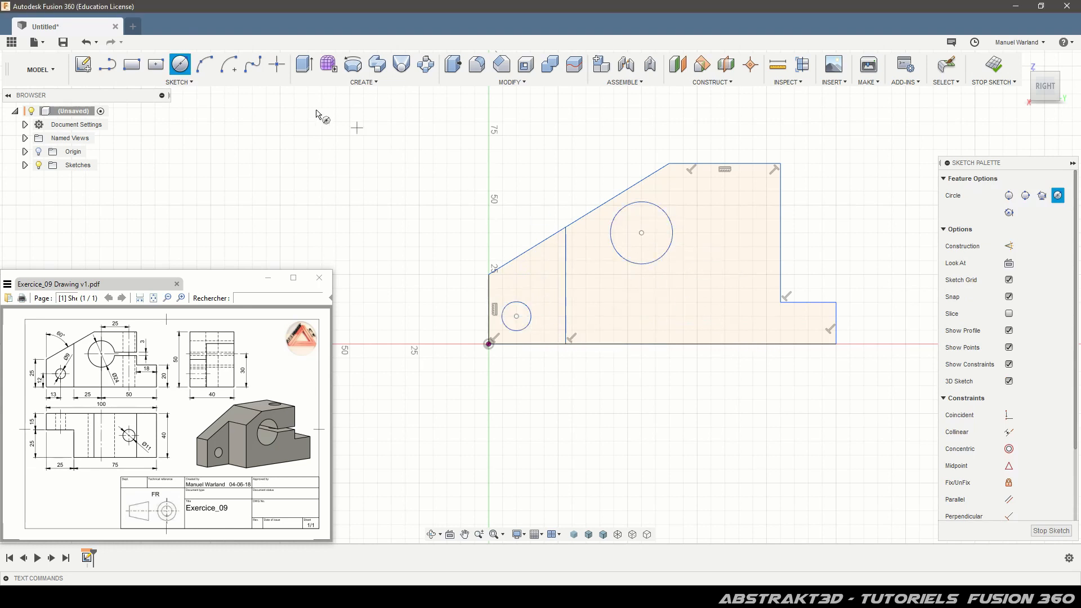
Draw a horizontal line about 55 mm long from the large circle's centre to just beyond the profile's tall vertical edge
{"action": "left_click", "coordinate": [107, 64]}
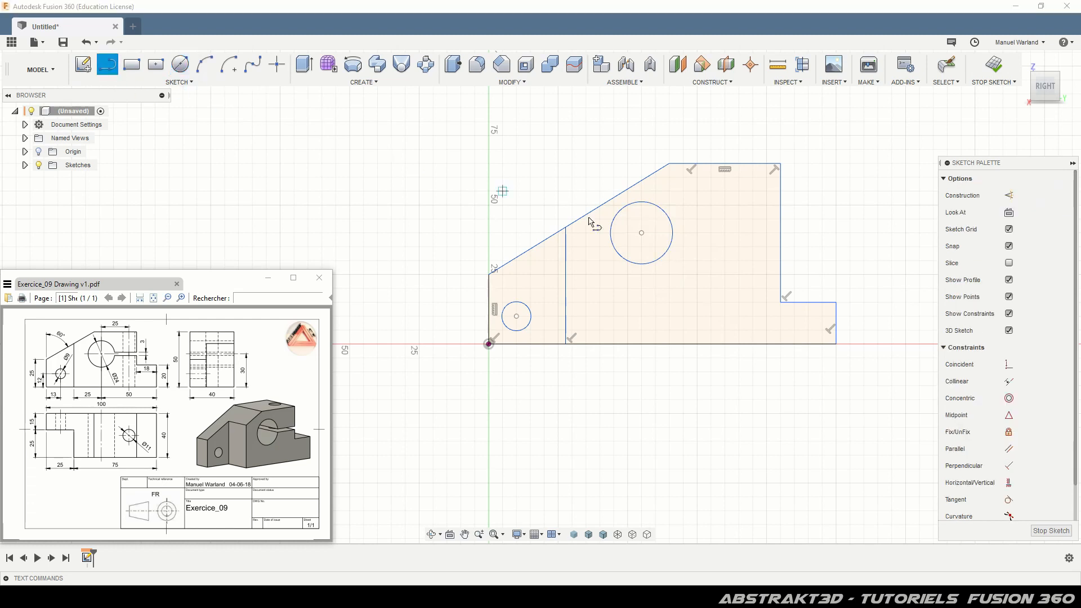
{"action": "left_click", "coordinate": [642, 233]}
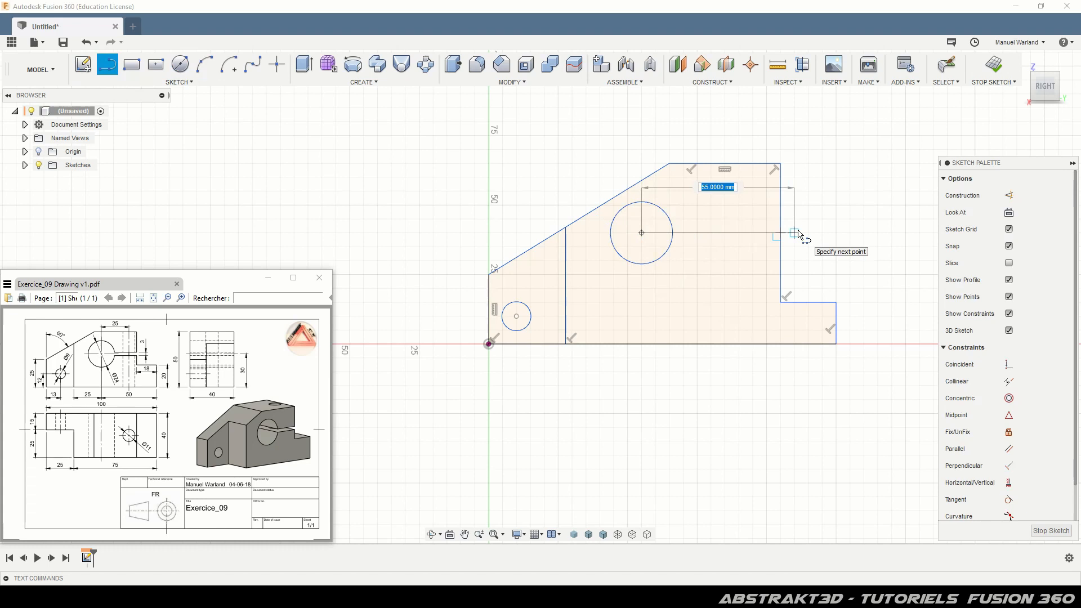
{"action": "left_click", "coordinate": [794, 233]}
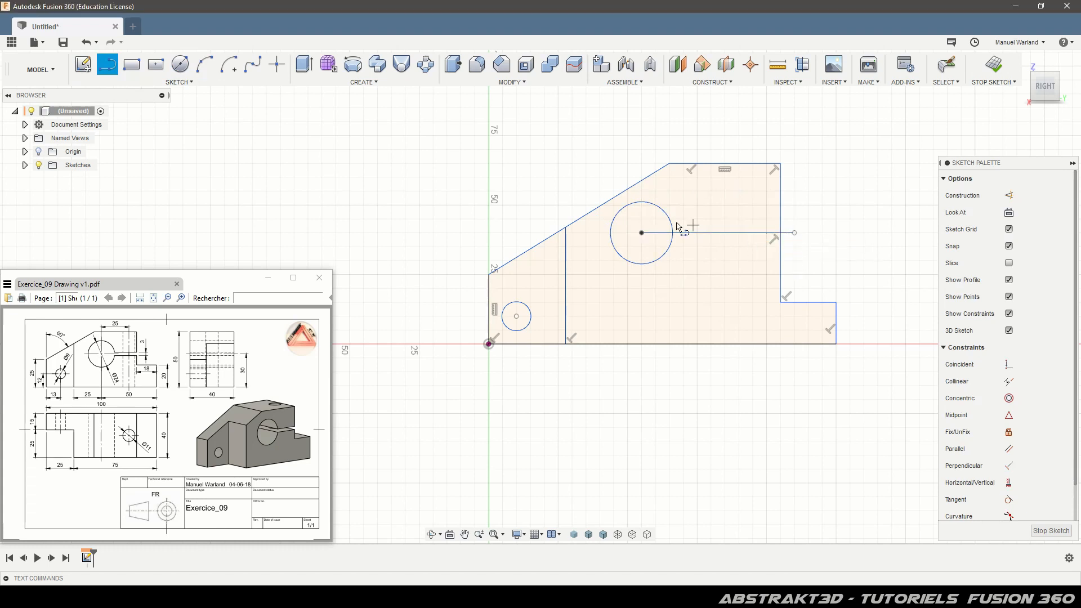
Draw two parallel horizontal slot lines about 39 mm long, above and below the centre line, from the large circle to the tall vertical edge
{"action": "scroll", "coordinate": [674, 227], "scroll_direction": "up", "scroll_amount": 2}
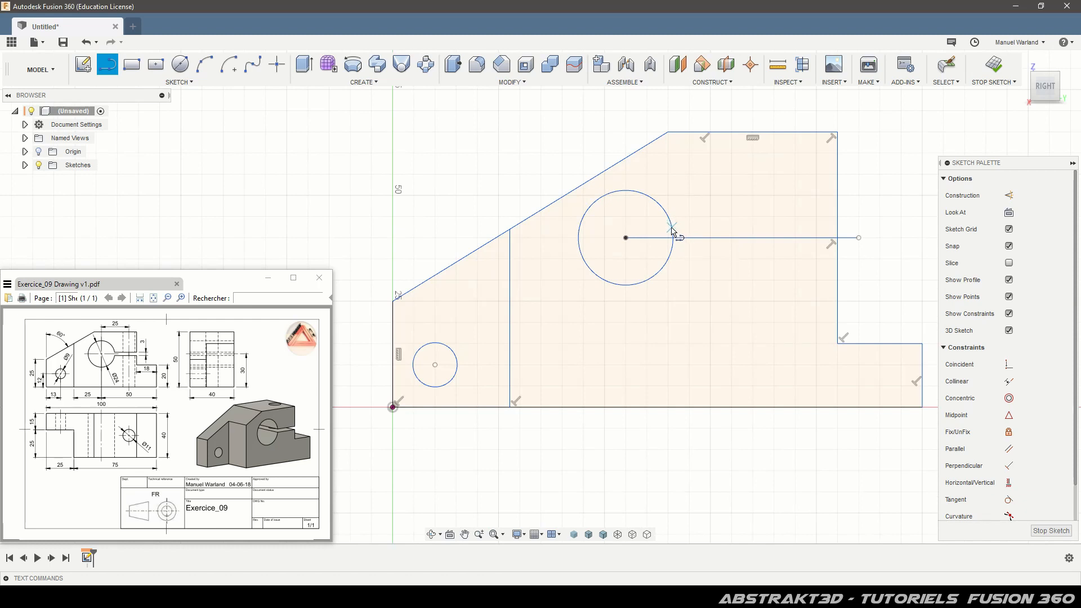
{"action": "left_click", "coordinate": [672, 227]}
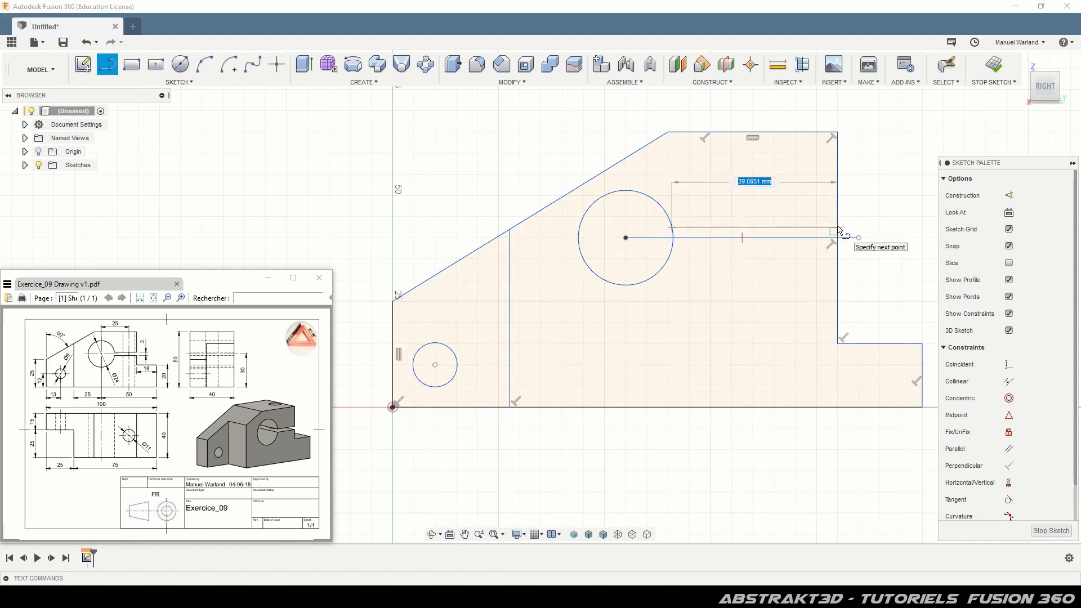
{"action": "left_click", "coordinate": [837, 227]}
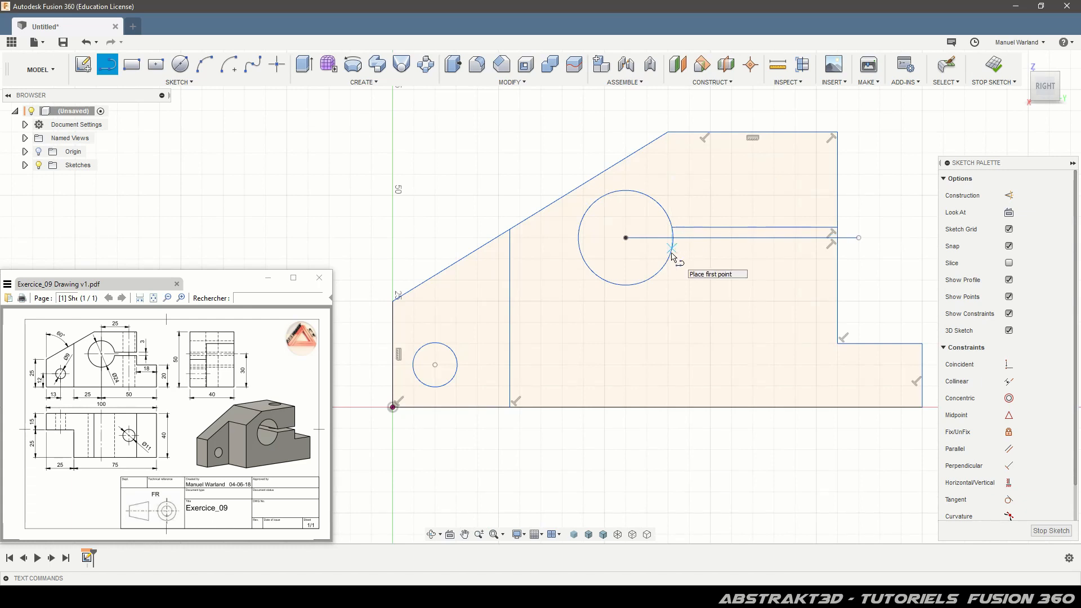
{"action": "left_click", "coordinate": [677, 249]}
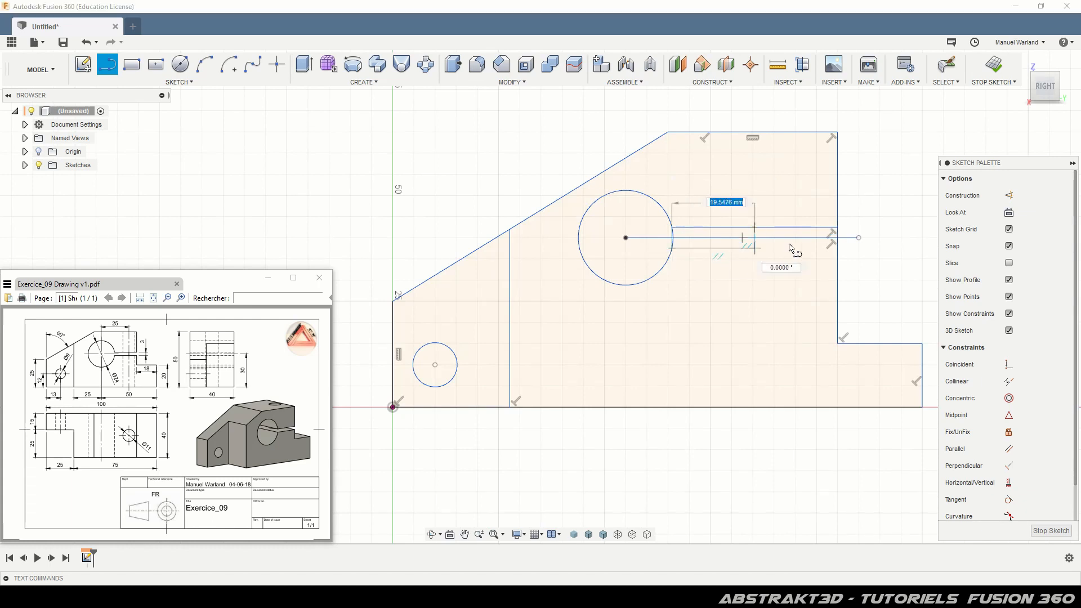
{"action": "left_click", "coordinate": [836, 247]}
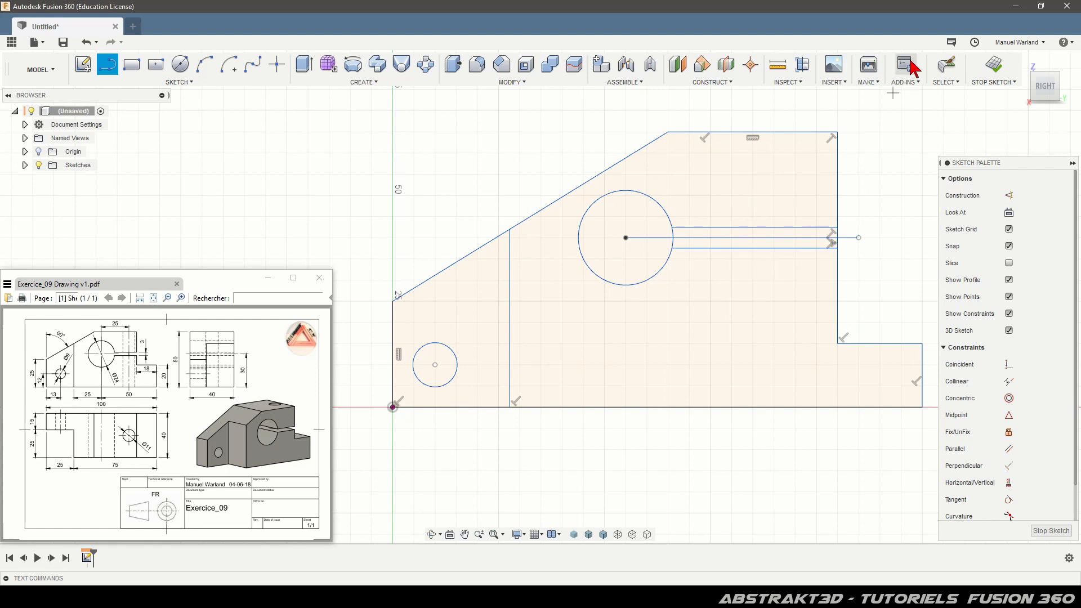
Convert the horizontal line through the large circle's centre into a construction line
{"action": "left_click", "coordinate": [944, 66]}
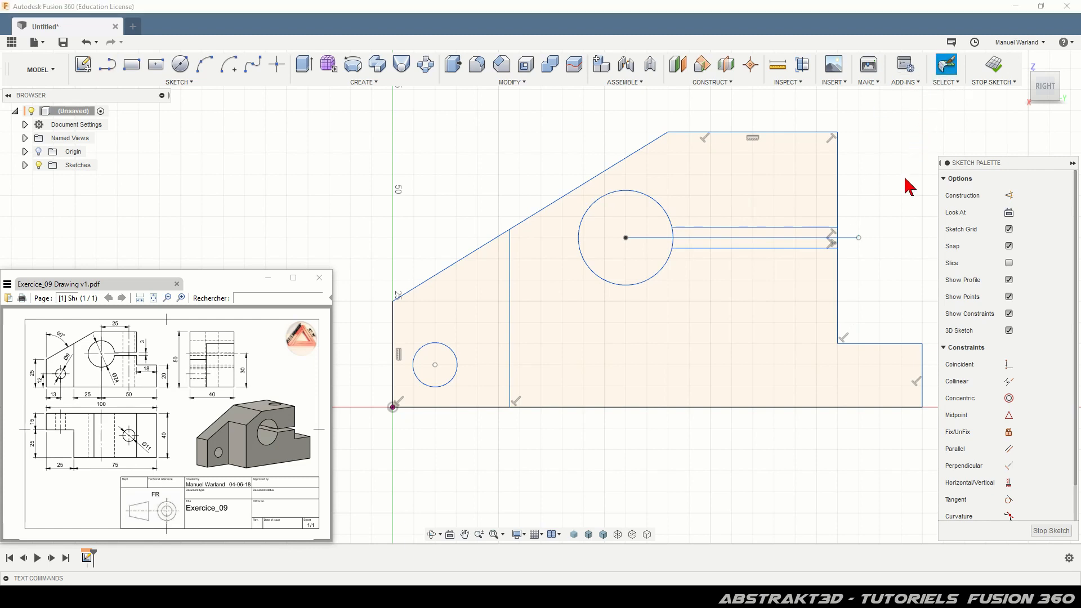
{"action": "left_click", "coordinate": [802, 239]}
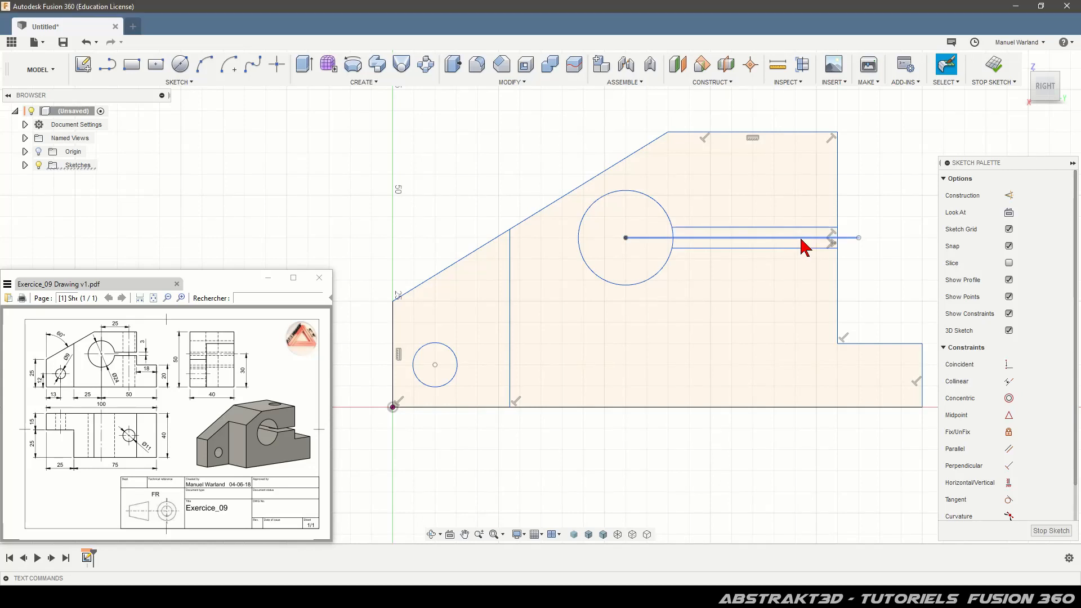
{"action": "left_click", "coordinate": [1009, 195]}
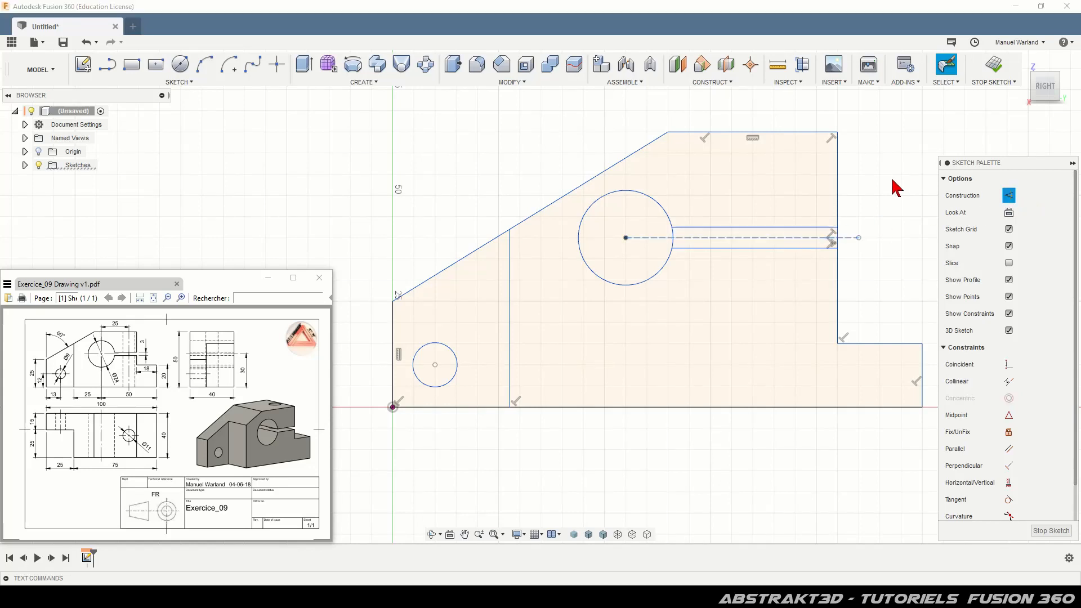
{"action": "left_click", "coordinate": [897, 187]}
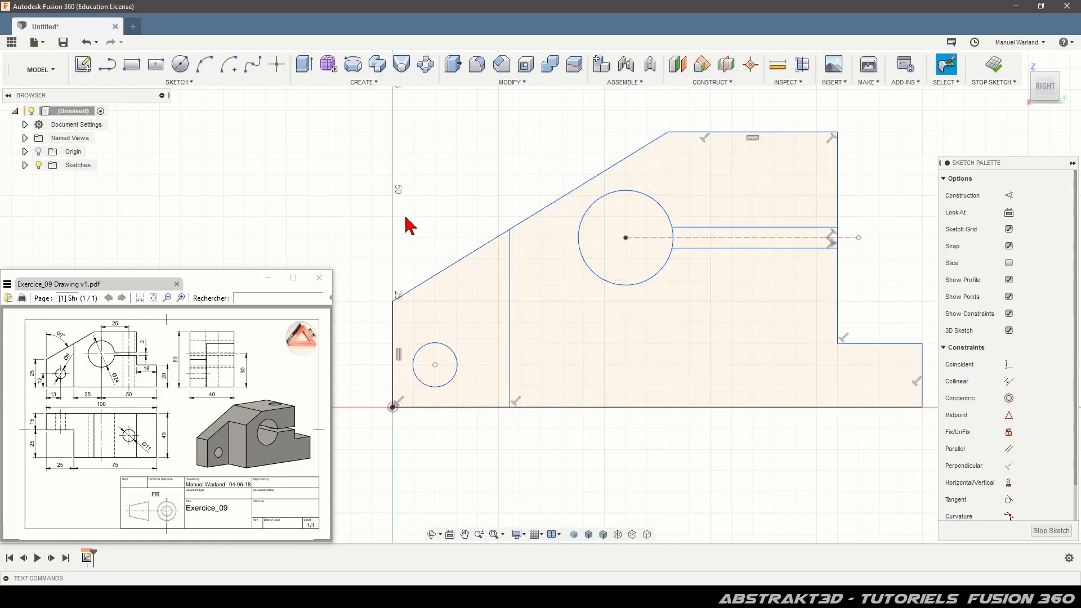
Apply a Symmetry constraint to the two slot lines about the horizontal construction line
{"action": "scroll", "coordinate": [406, 223], "scroll_direction": "down", "scroll_amount": 2}
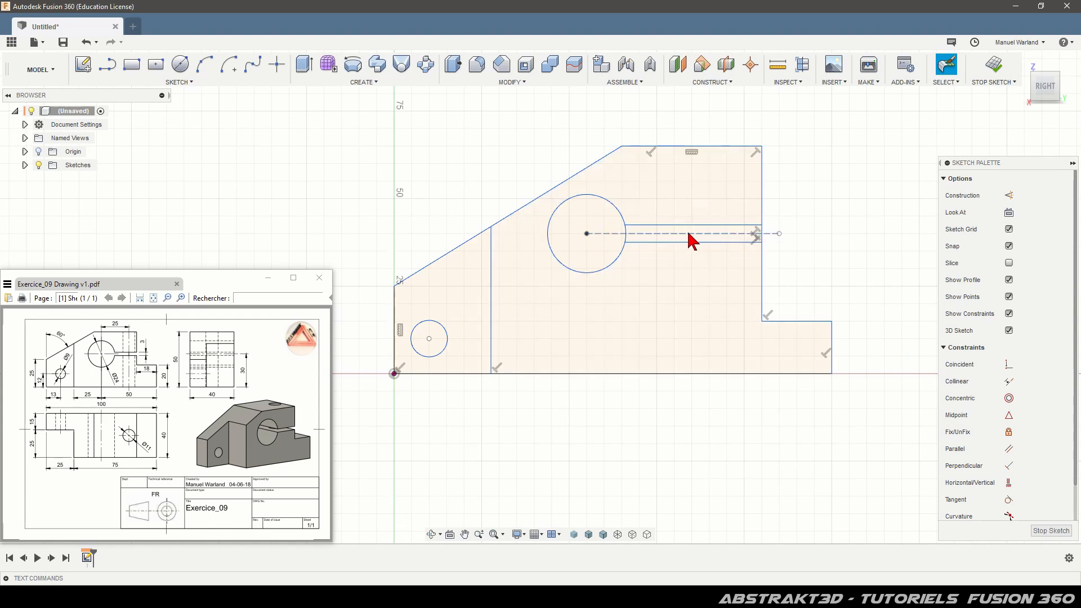
{"action": "scroll", "coordinate": [1038, 397], "scroll_direction": "down", "scroll_amount": 2}
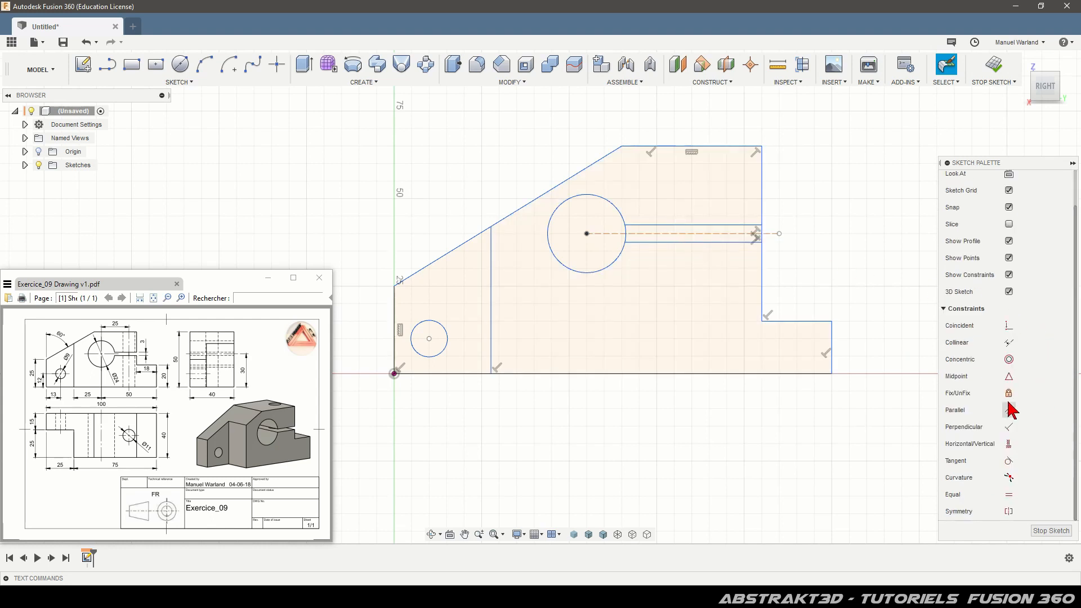
{"action": "left_click", "coordinate": [1009, 512]}
{"action": "left_click", "coordinate": [718, 242]}
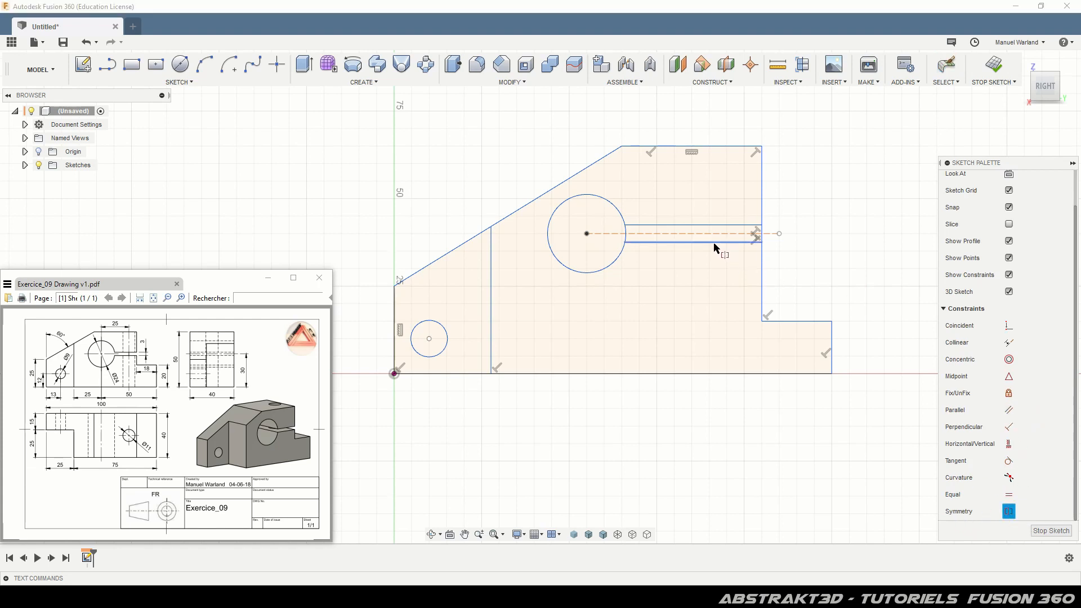
{"action": "left_click", "coordinate": [718, 226]}
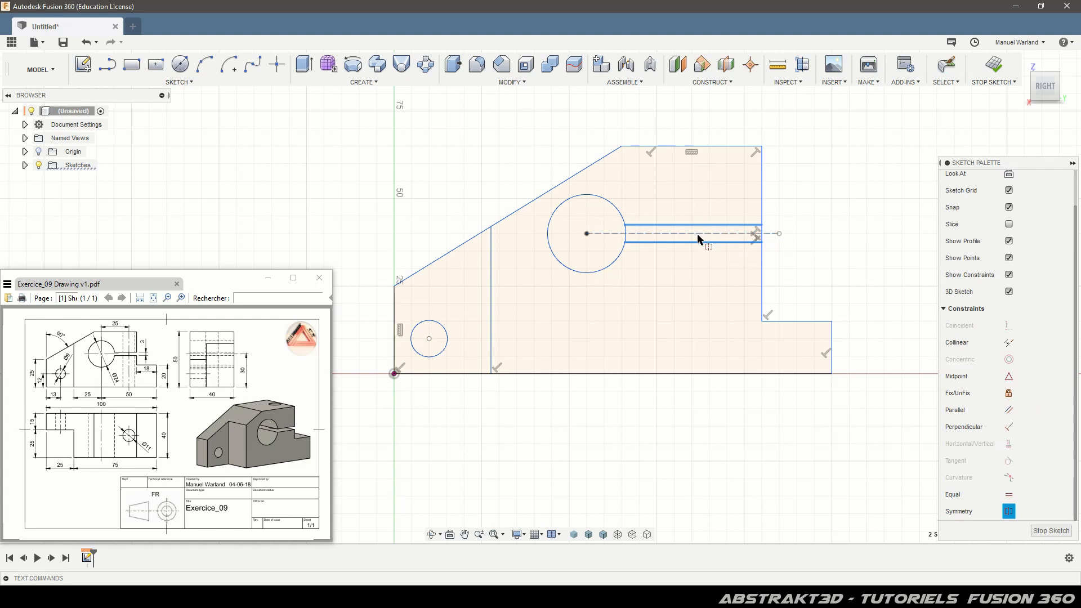
{"action": "left_click", "coordinate": [704, 233]}
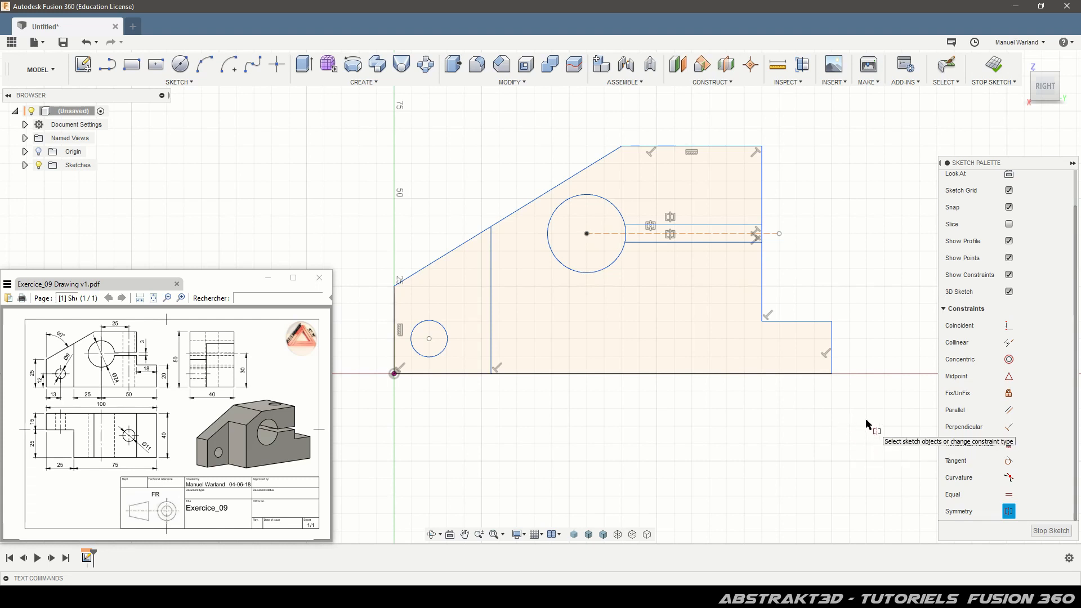
Dimension the distance between the two parallel slot lines to 3 mm
{"action": "key", "text": "d"}
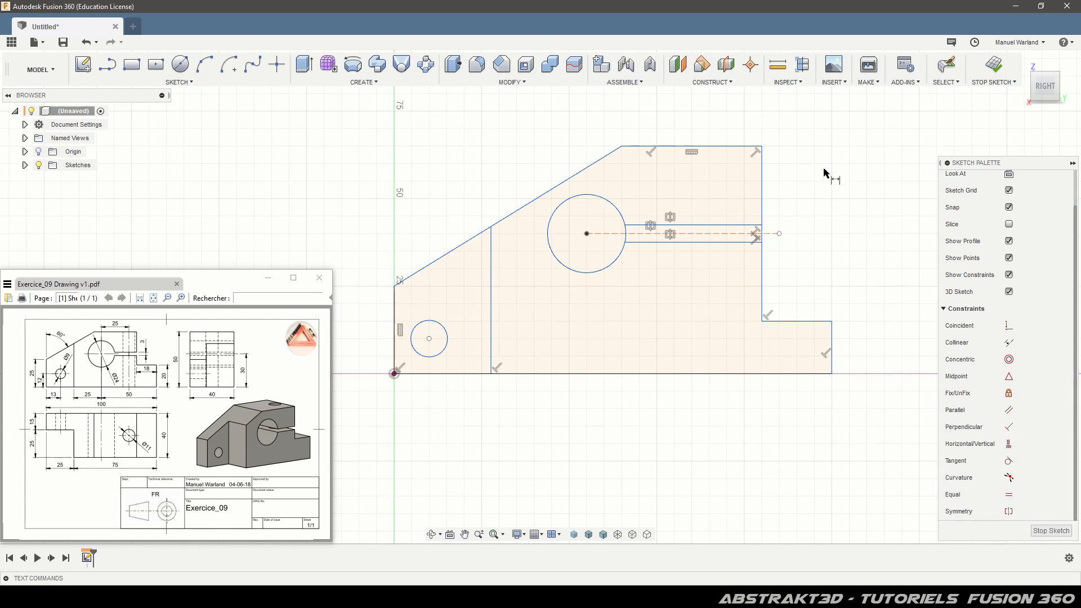
{"action": "scroll", "coordinate": [824, 172], "scroll_direction": "up", "scroll_amount": 3}
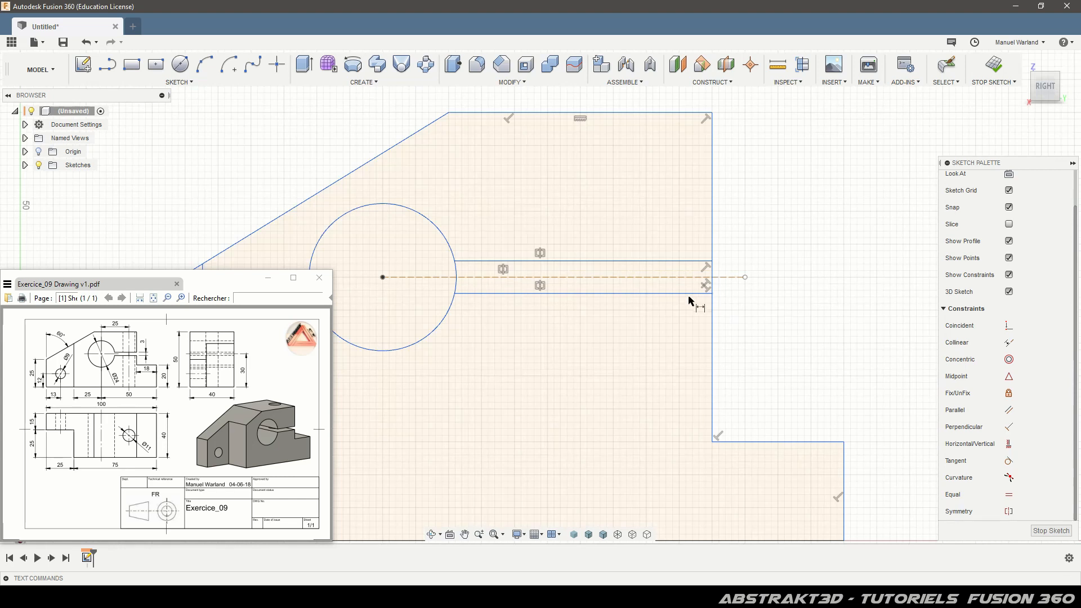
{"action": "left_click", "coordinate": [693, 293]}
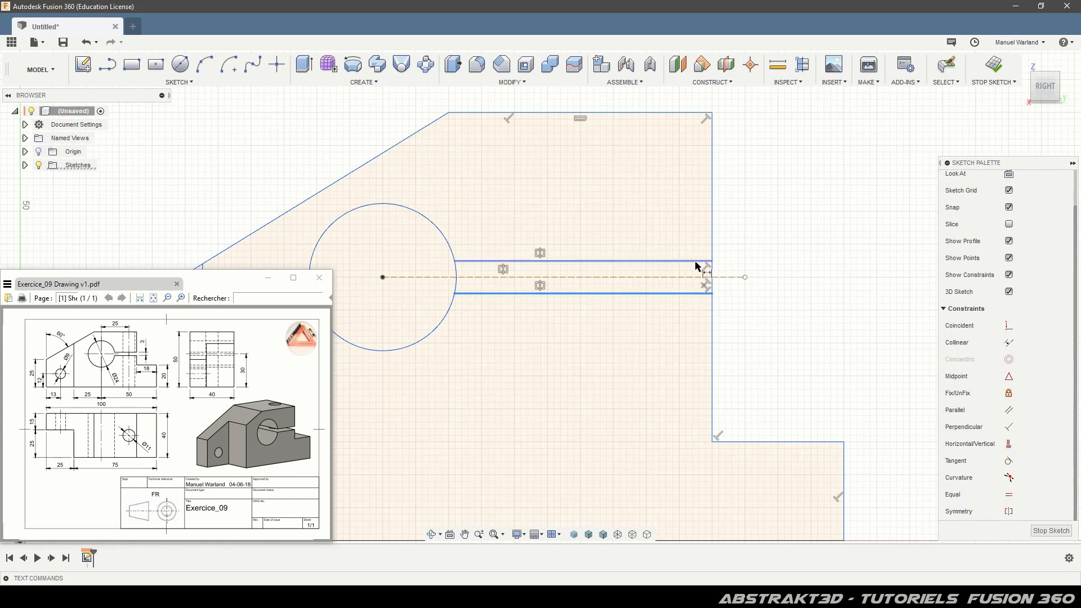
{"action": "left_click", "coordinate": [694, 262]}
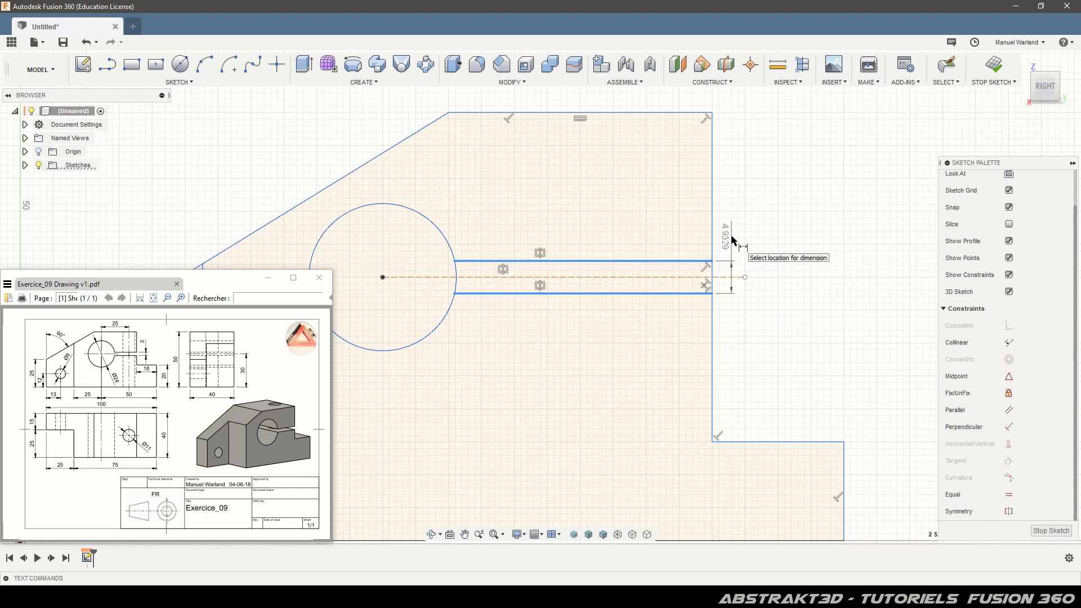
{"action": "left_click", "coordinate": [737, 243]}
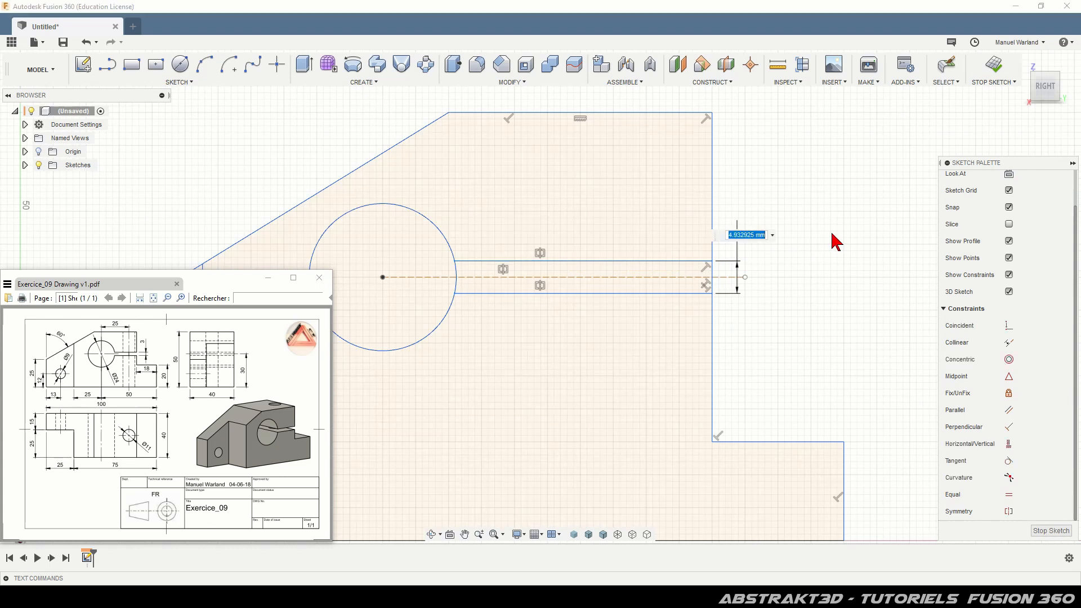
{"action": "type", "text": "3"}
{"action": "key", "text": "Return"}
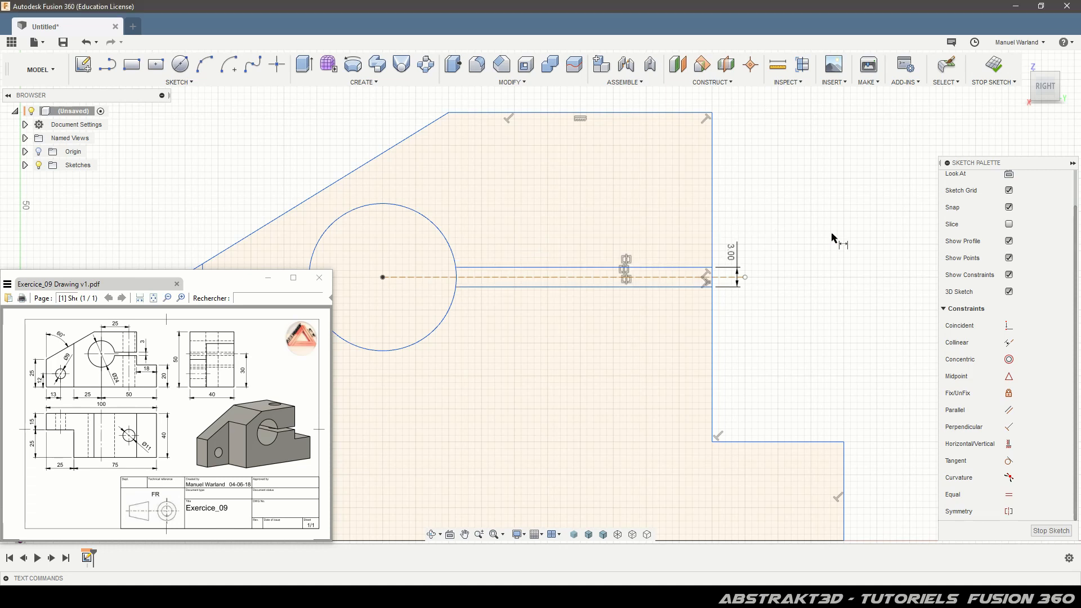
Dimension the low step at the profile's end to 20 mm high and 18 mm long
{"action": "scroll", "coordinate": [790, 191], "scroll_direction": "down", "scroll_amount": 3}
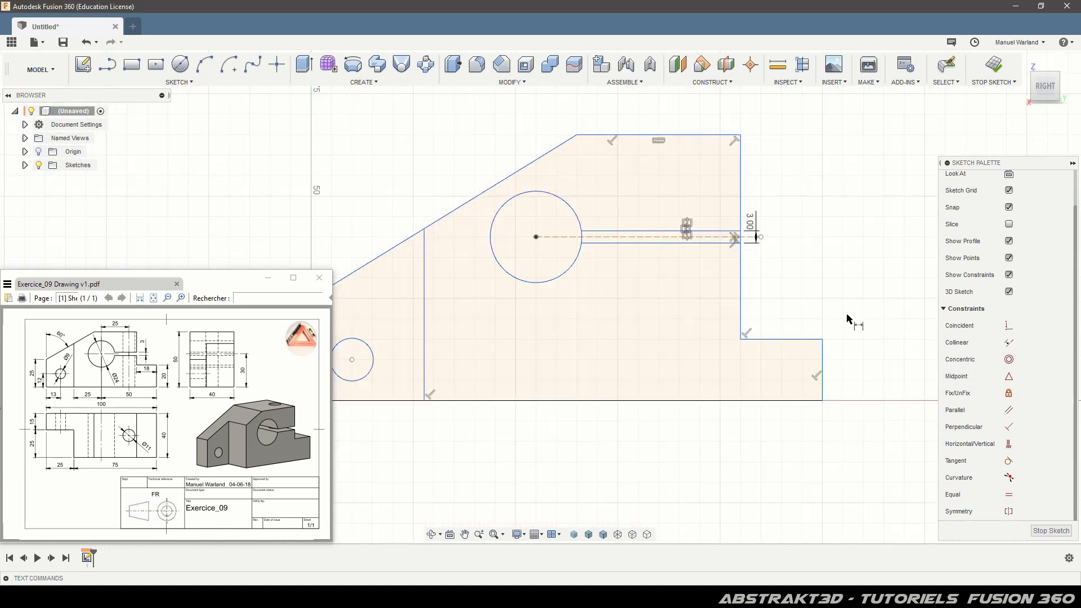
{"action": "left_click", "coordinate": [828, 363]}
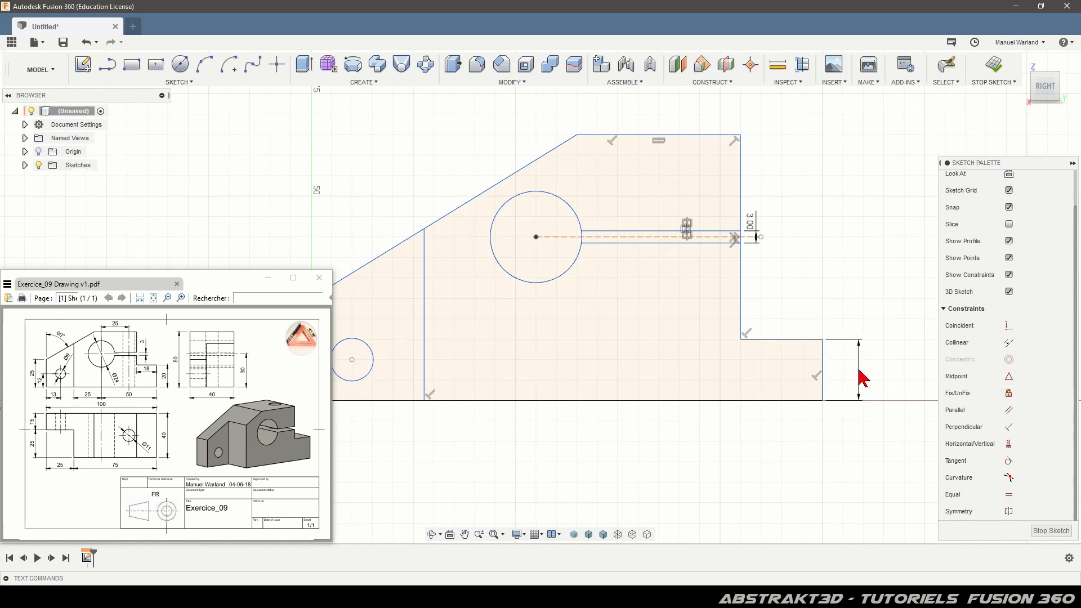
{"action": "left_click", "coordinate": [861, 375]}
{"action": "type", "text": "20"}
{"action": "key", "text": "Return"}
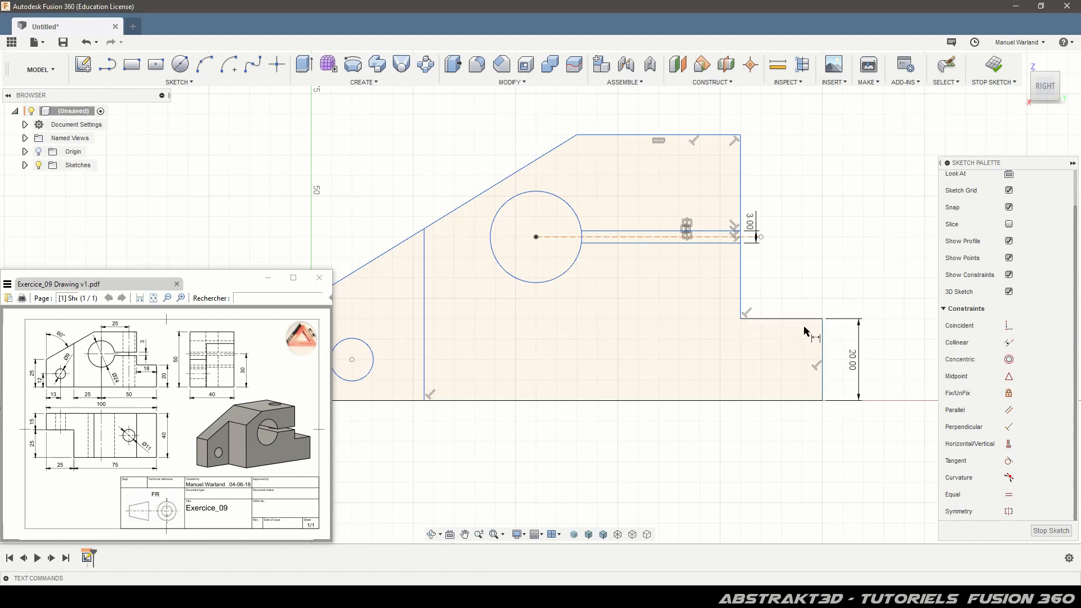
{"action": "left_click", "coordinate": [782, 319]}
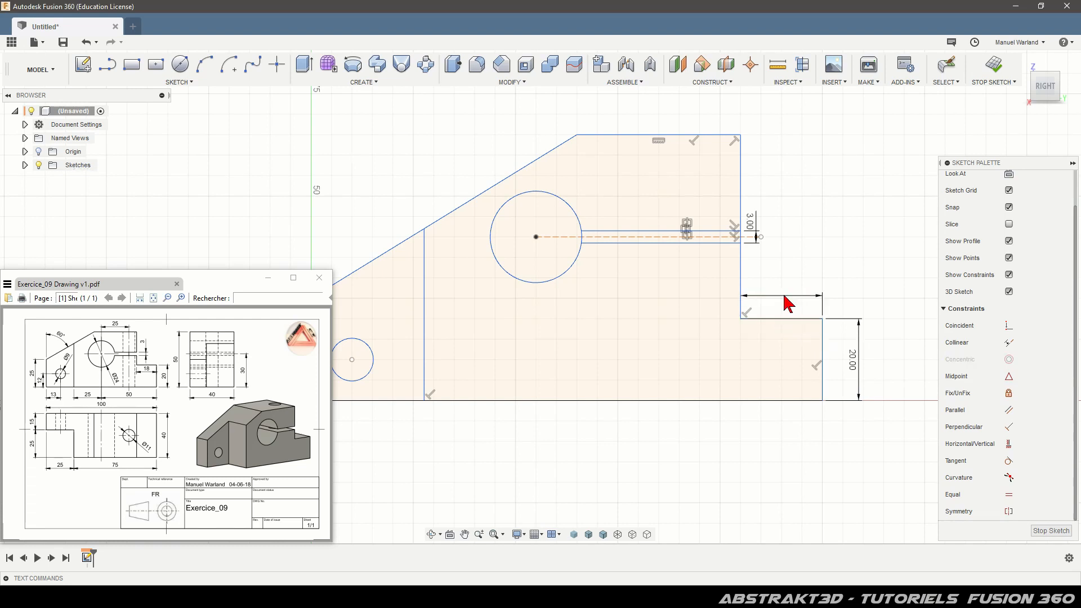
{"action": "left_click", "coordinate": [787, 304]}
{"action": "key", "text": "Return"}
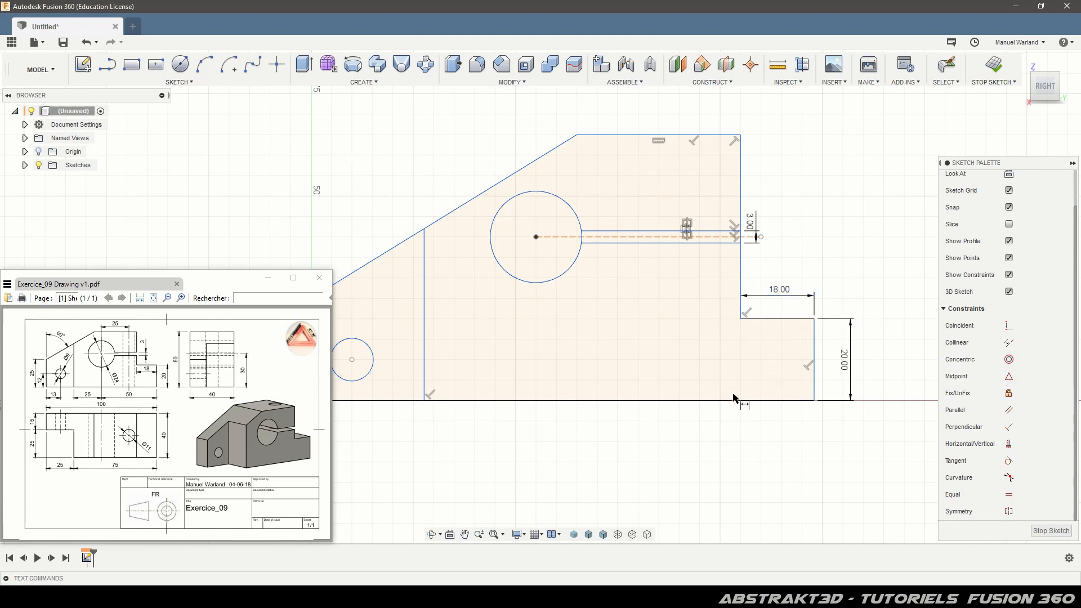
Dimension the short vertical edge rising from the origin to 25 mm
{"action": "scroll", "coordinate": [828, 456], "scroll_direction": "down", "scroll_amount": 2}
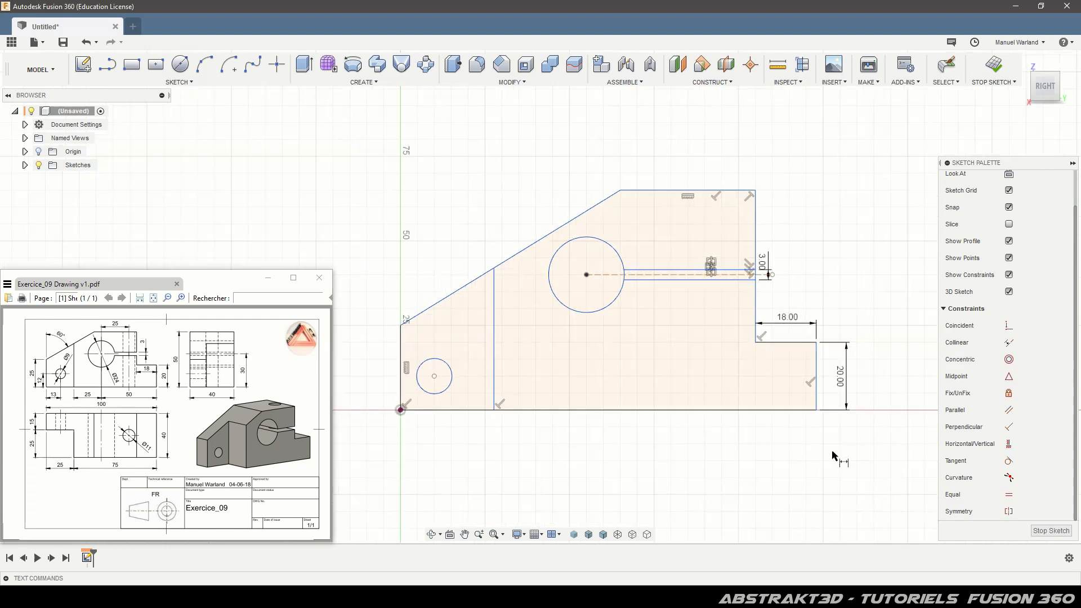
{"action": "left_click", "coordinate": [401, 358]}
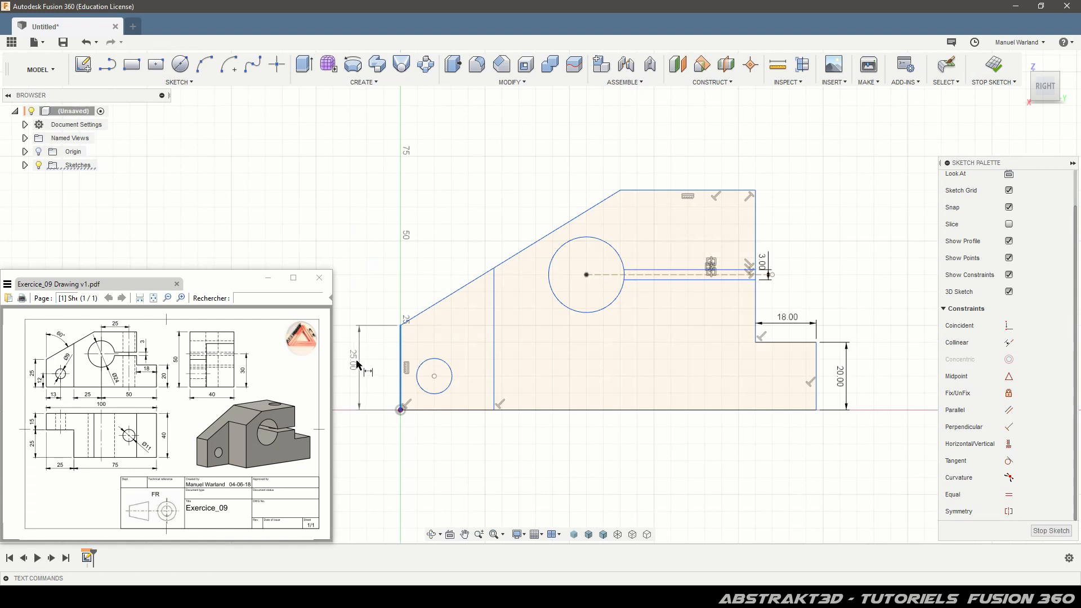
{"action": "left_click", "coordinate": [355, 366]}
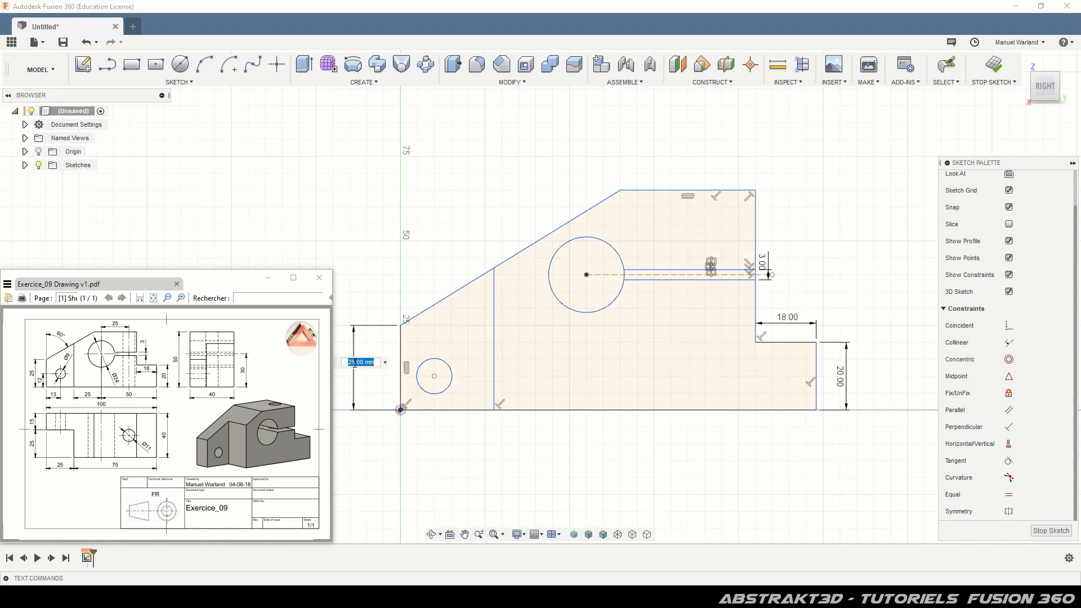
{"action": "type", "text": "25"}
{"action": "key", "text": "Return"}
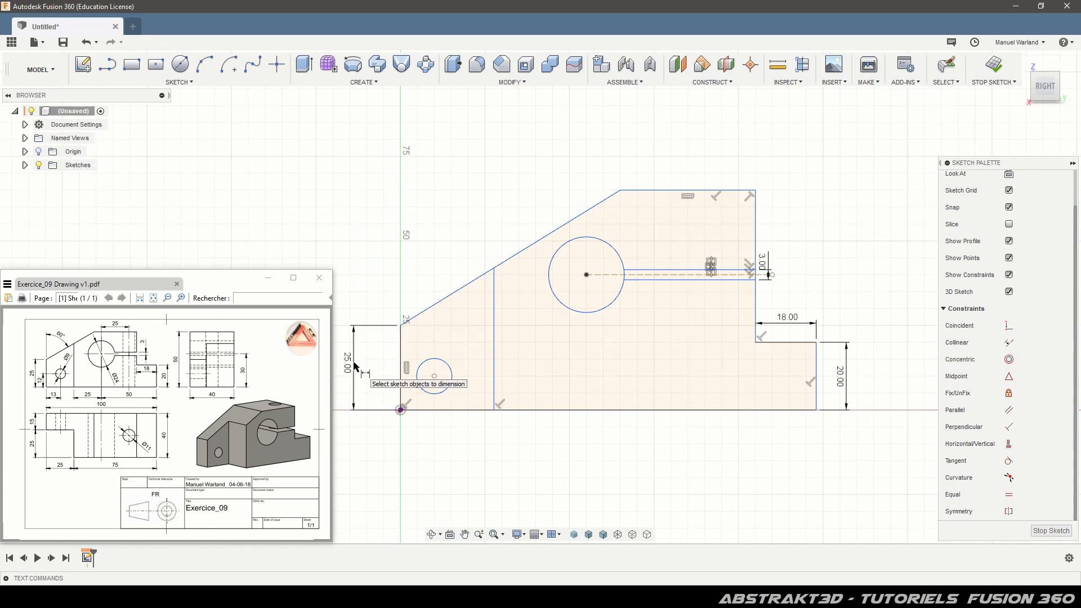
Set the angle between the vertical edge at the origin and the sloped edge to 60°
{"action": "left_click", "coordinate": [402, 342]}
{"action": "left_click", "coordinate": [429, 308]}
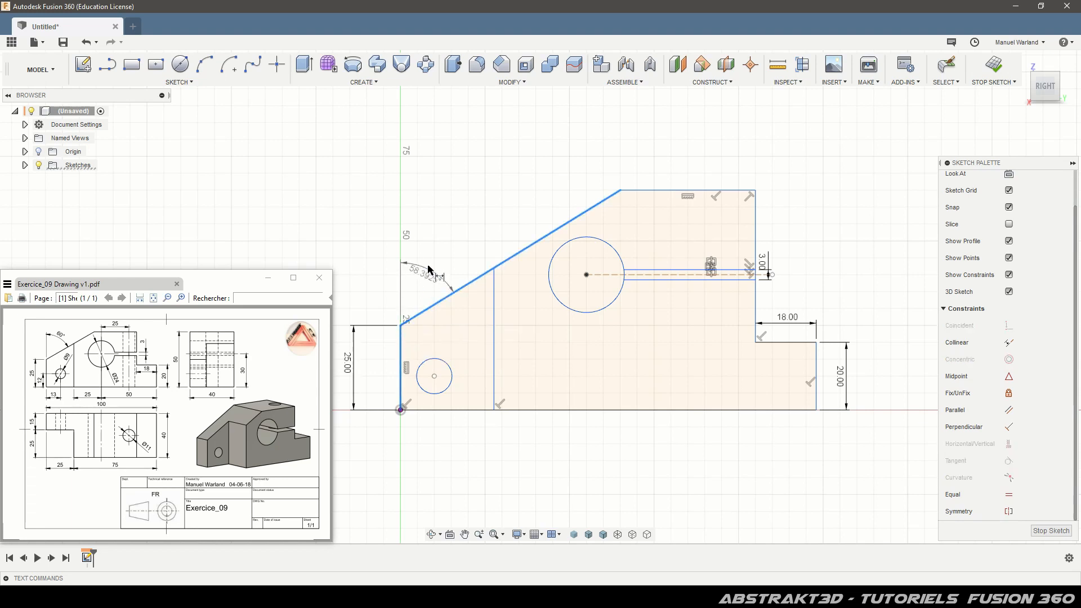
{"action": "left_click", "coordinate": [436, 259]}
{"action": "type", "text": "60"}
{"action": "key", "text": "Return"}
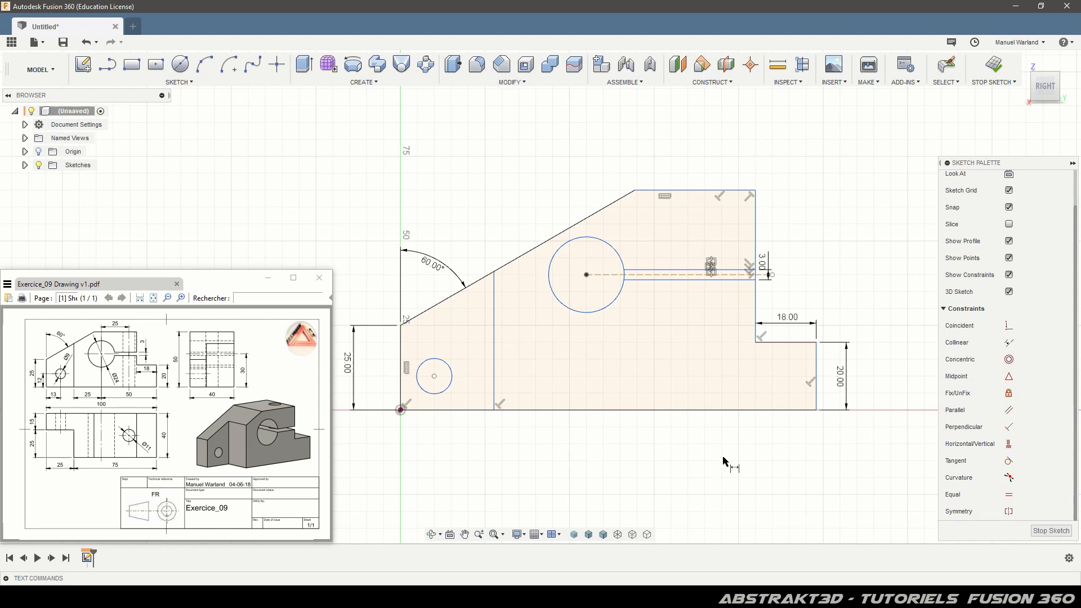
Dimension the profile's overall height from the base line to the top edge as 50 mm
{"action": "left_click", "coordinate": [739, 410]}
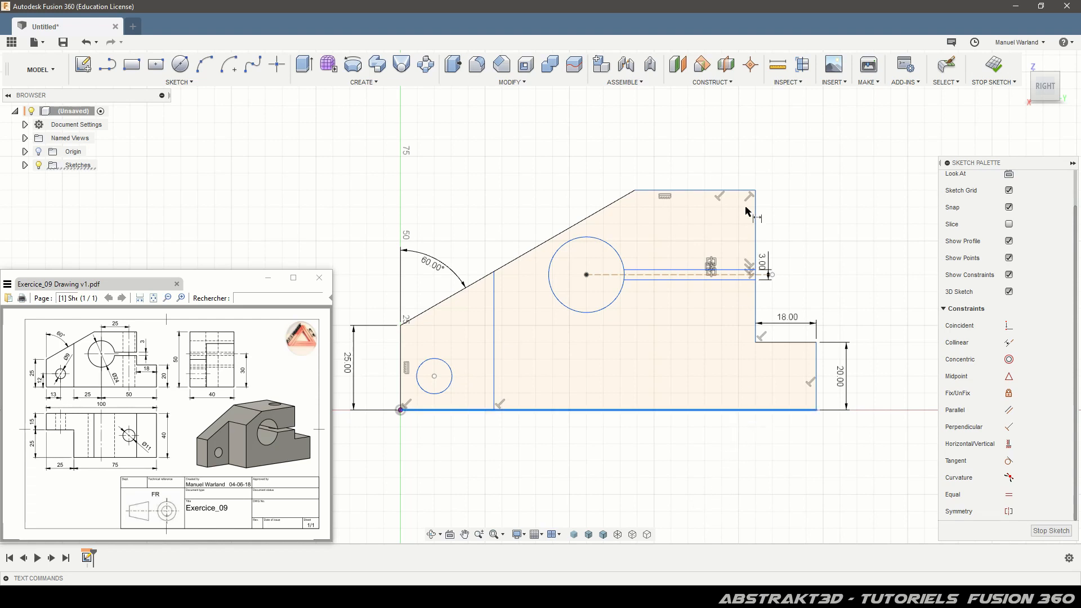
{"action": "left_click", "coordinate": [740, 192]}
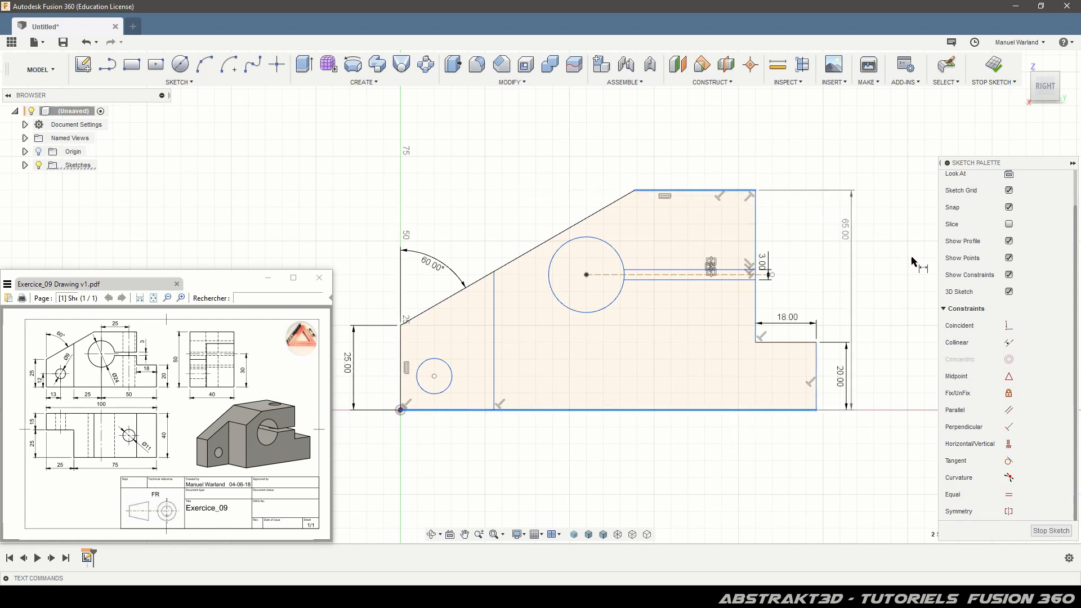
{"action": "left_click", "coordinate": [920, 303]}
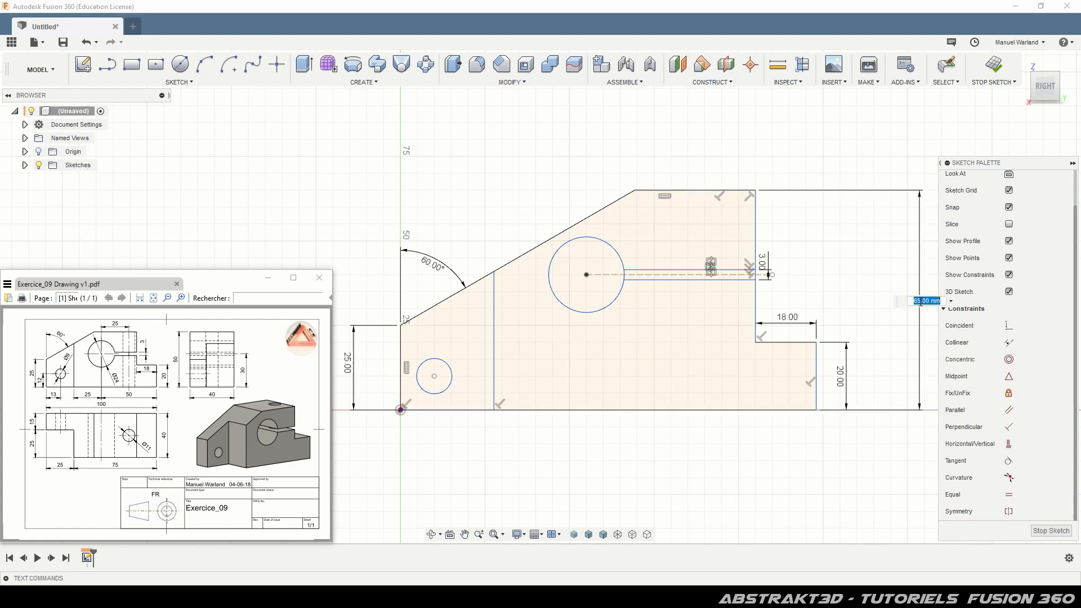
{"action": "type", "text": "50"}
{"action": "key", "text": "Return"}
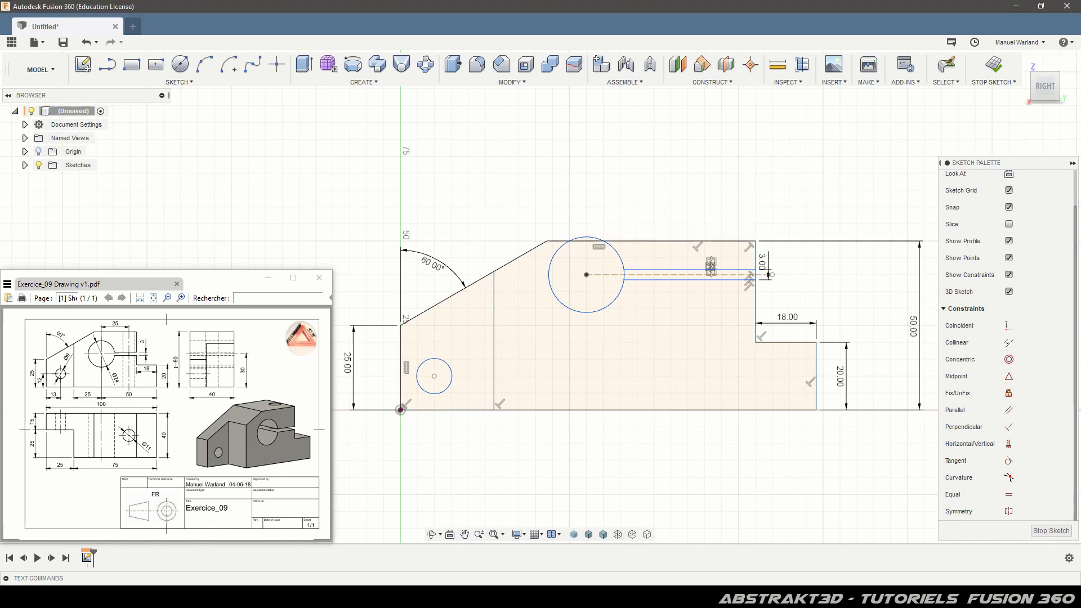
Position the large circle's centre 30 mm above the base line and 50 mm from the low step's outer vertical edge
{"action": "left_click", "coordinate": [587, 274]}
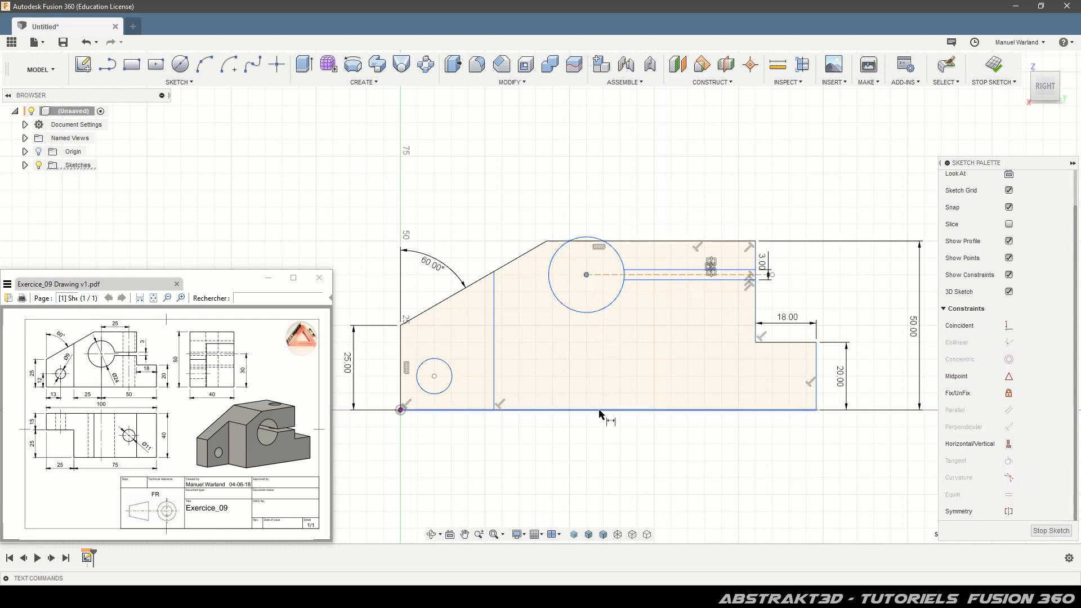
{"action": "left_click", "coordinate": [649, 402]}
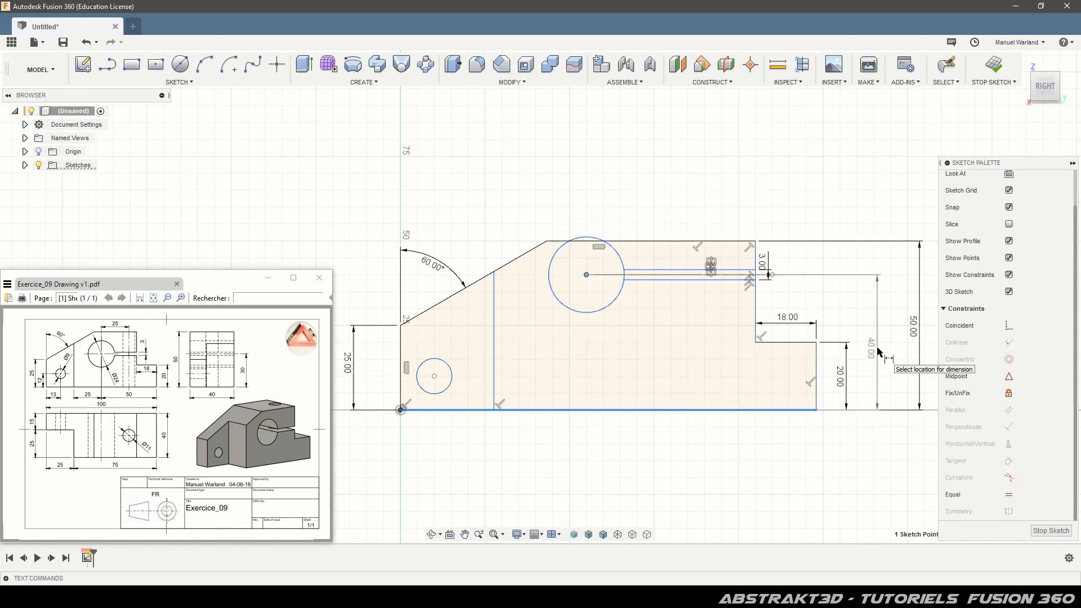
{"action": "left_click", "coordinate": [874, 352]}
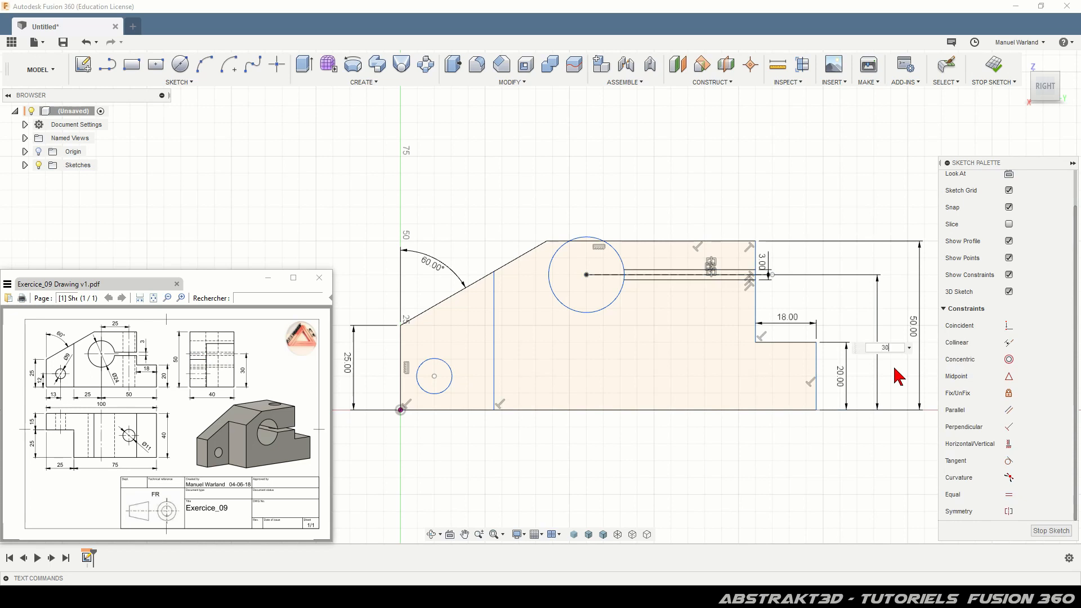
{"action": "key", "text": "Return"}
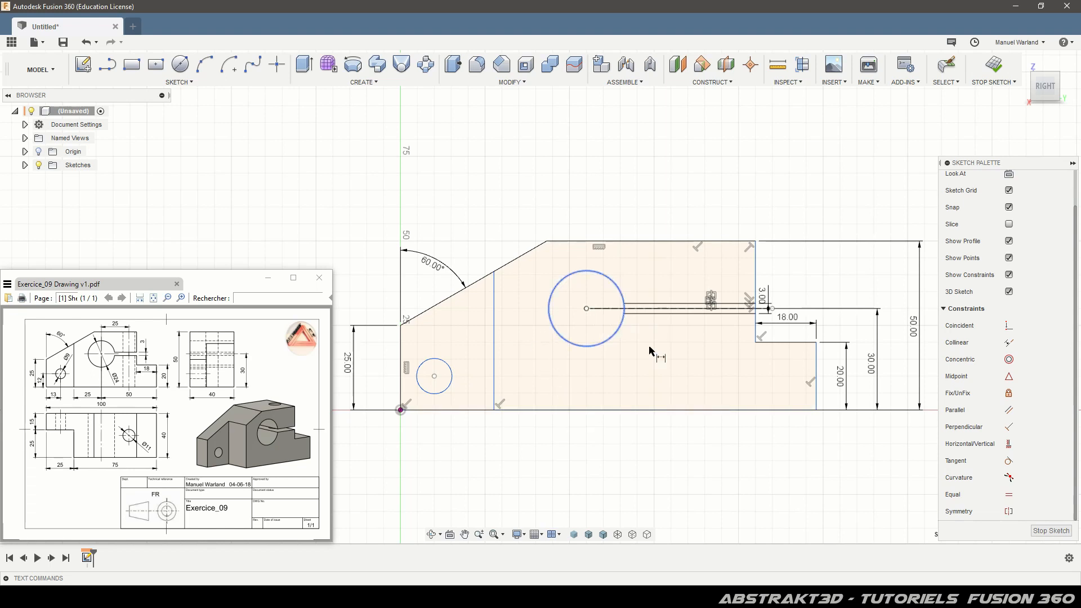
{"action": "left_click", "coordinate": [816, 377]}
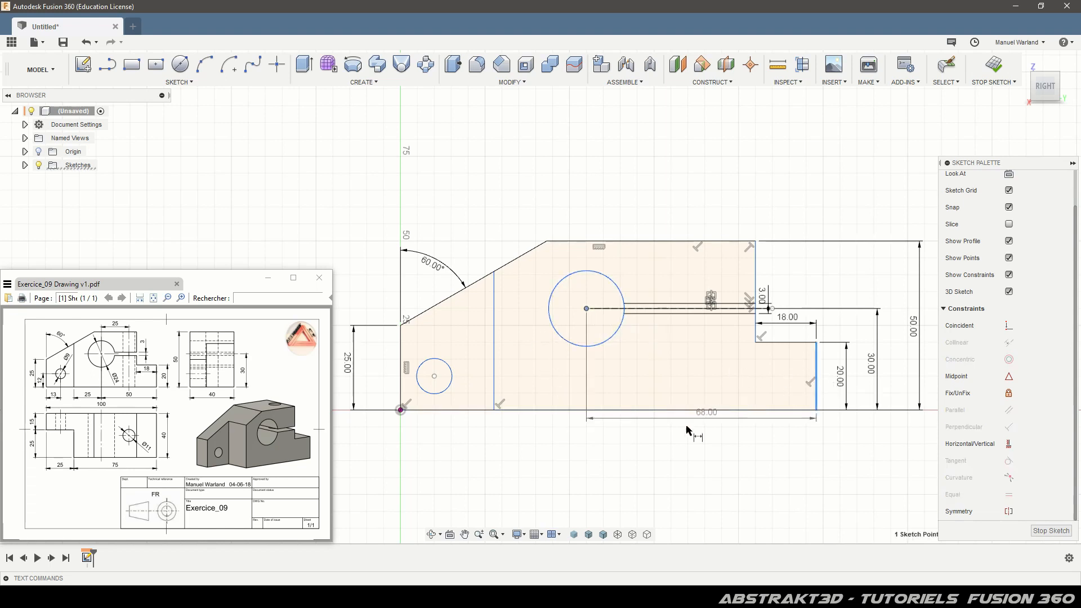
{"action": "left_click", "coordinate": [704, 448]}
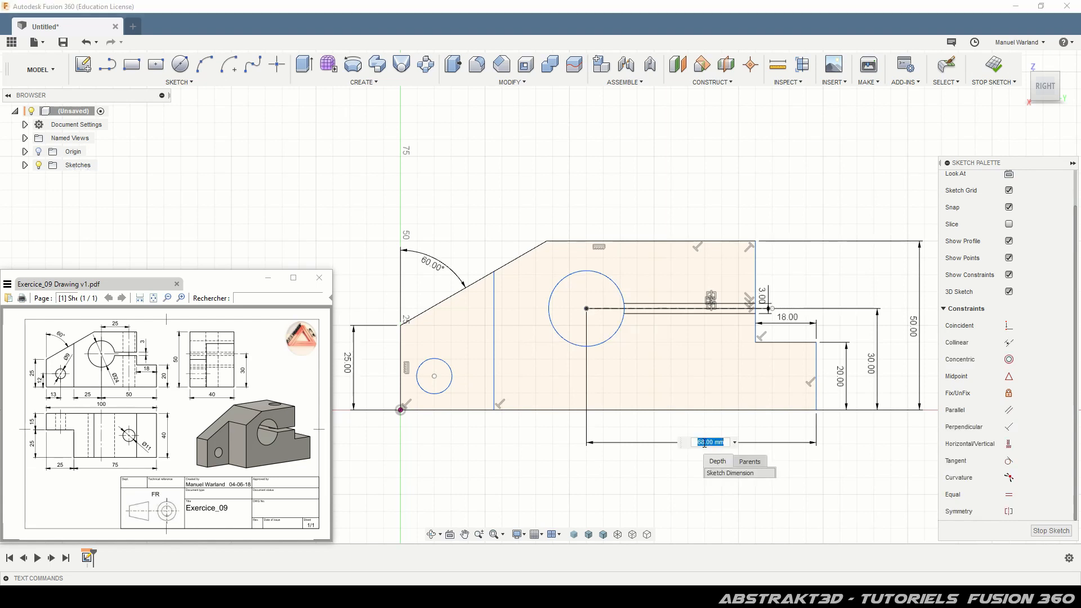
{"action": "key", "text": "Return"}
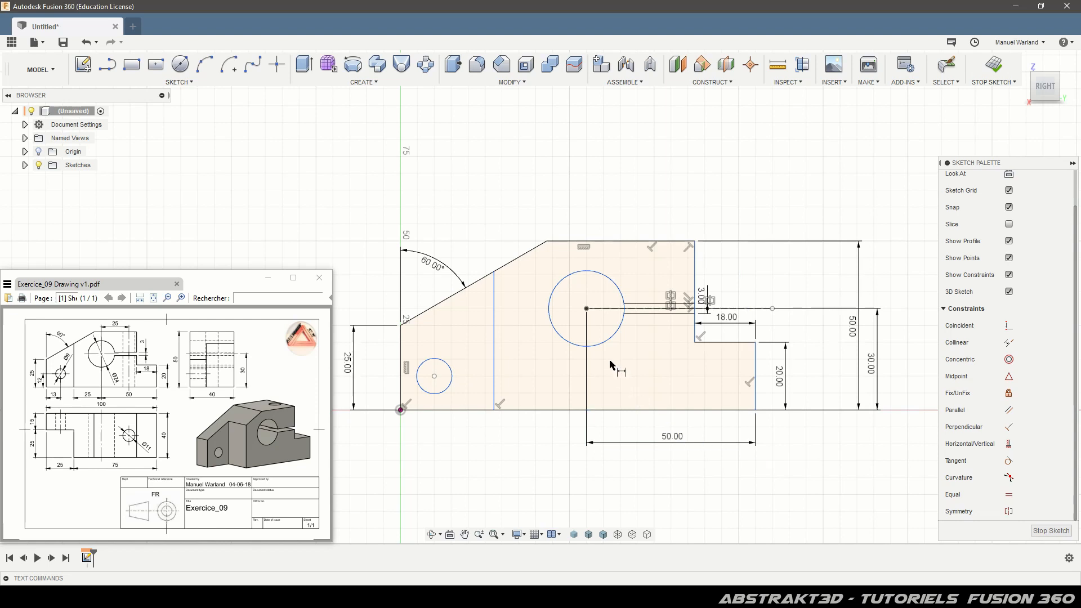
Dimension the horizontal distance between the inner vertical line and the large circle's centre to 25 mm
{"action": "left_click", "coordinate": [495, 329]}
{"action": "left_click", "coordinate": [586, 308]}
{"action": "left_click", "coordinate": [536, 445]}
{"action": "type", "text": "25"}
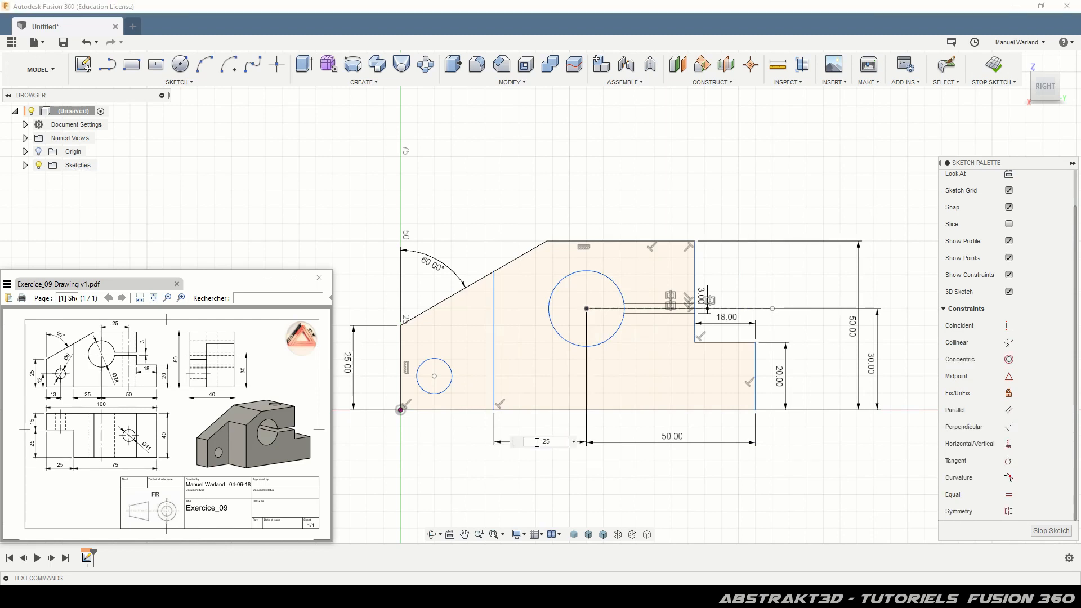
{"action": "key", "text": "Return"}
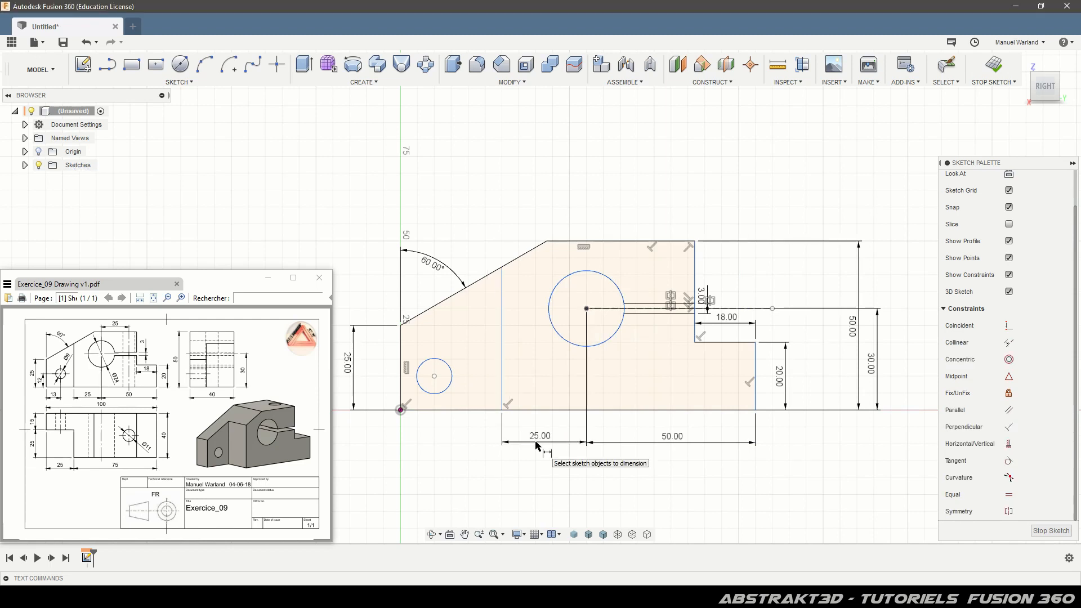
Dimension the profile's overall length from the origin to the base line's far corner as 100 mm
{"action": "left_click", "coordinate": [755, 410]}
{"action": "left_click", "coordinate": [399, 412]}
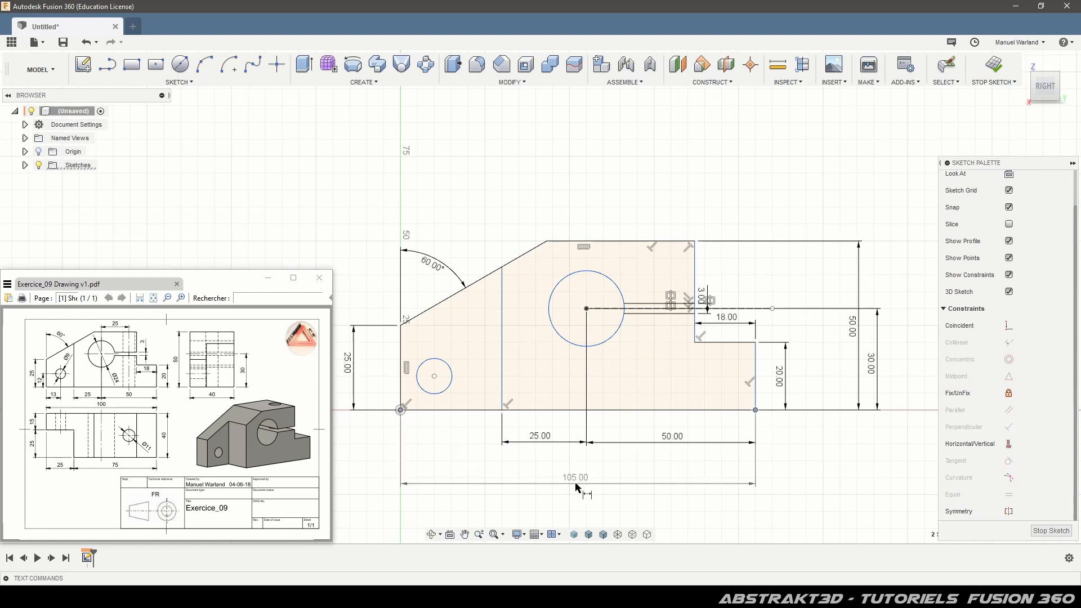
{"action": "left_click", "coordinate": [583, 475]}
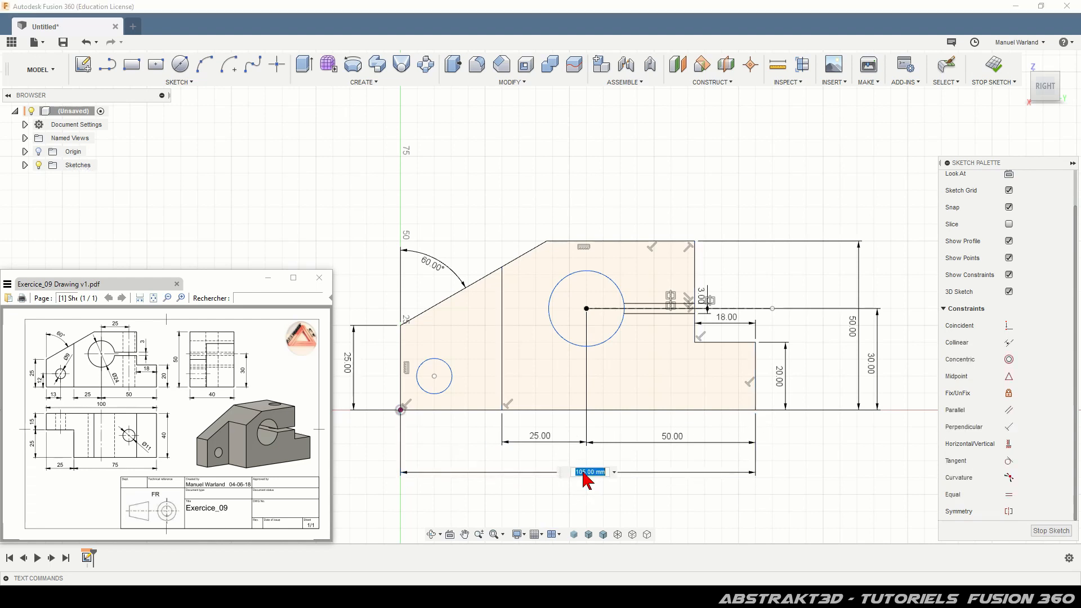
{"action": "type", "text": "100"}
{"action": "key", "text": "Return"}
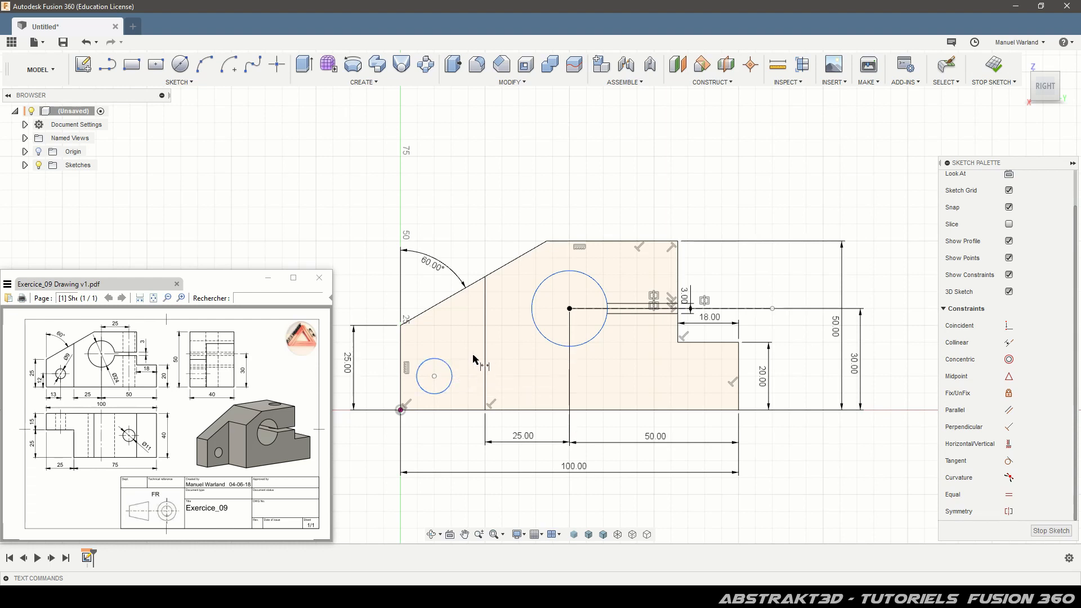
Set the small circle's diameter to 9 mm
{"action": "left_click", "coordinate": [443, 365]}
{"action": "left_click", "coordinate": [375, 275]}
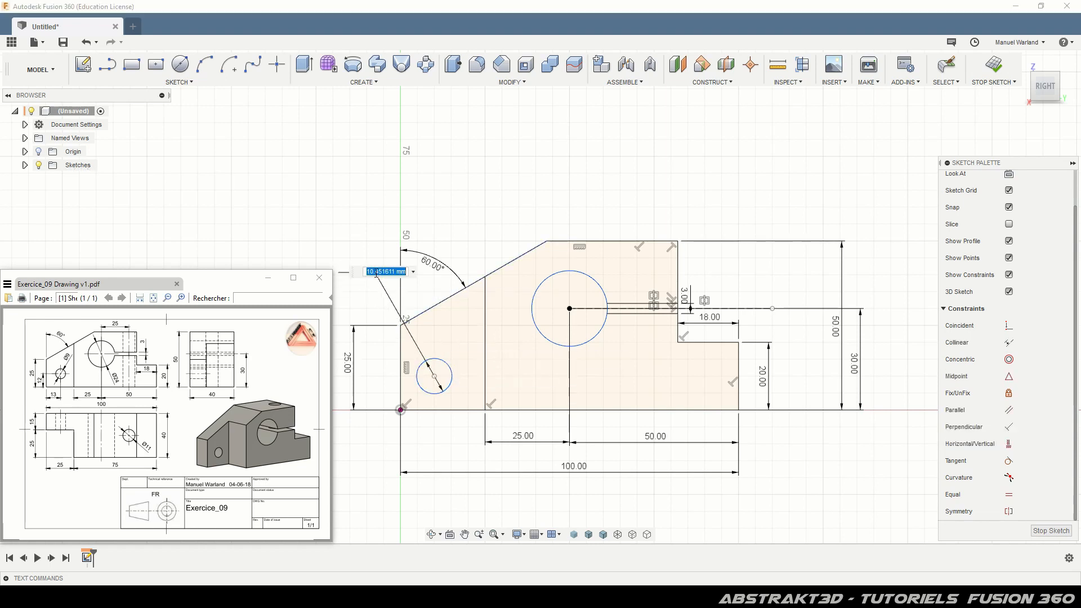
{"action": "type", "text": "9"}
{"action": "key", "text": "Return"}
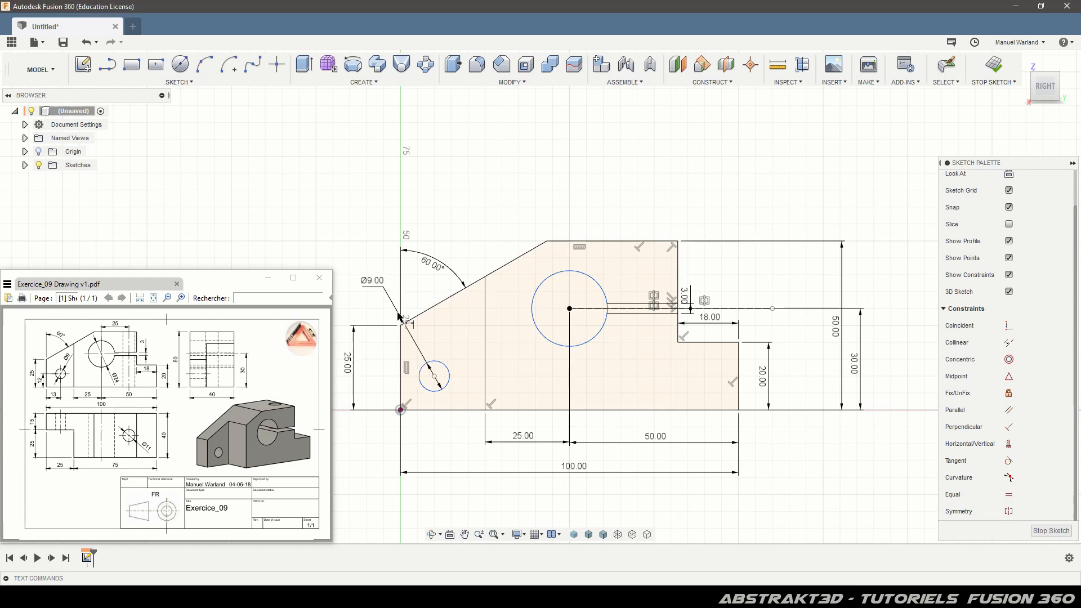
Position the small circle's centre 13 mm from the profile's outer vertical edge at the origin and 12 mm above the base line
{"action": "left_click", "coordinate": [434, 376]}
{"action": "left_click", "coordinate": [401, 394]}
{"action": "left_click", "coordinate": [420, 434]}
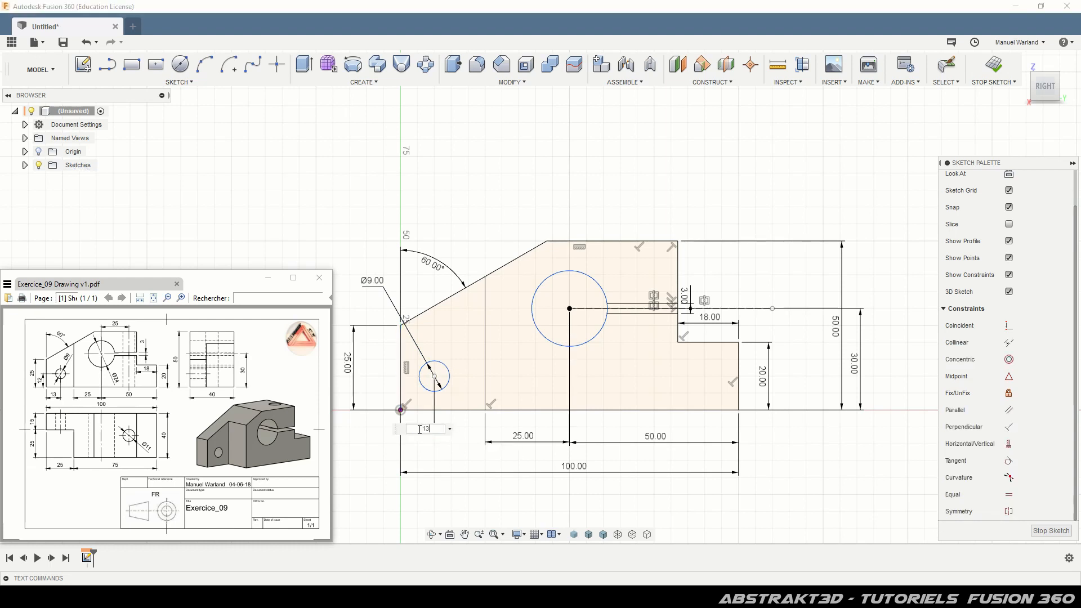
{"action": "key", "text": "Return"}
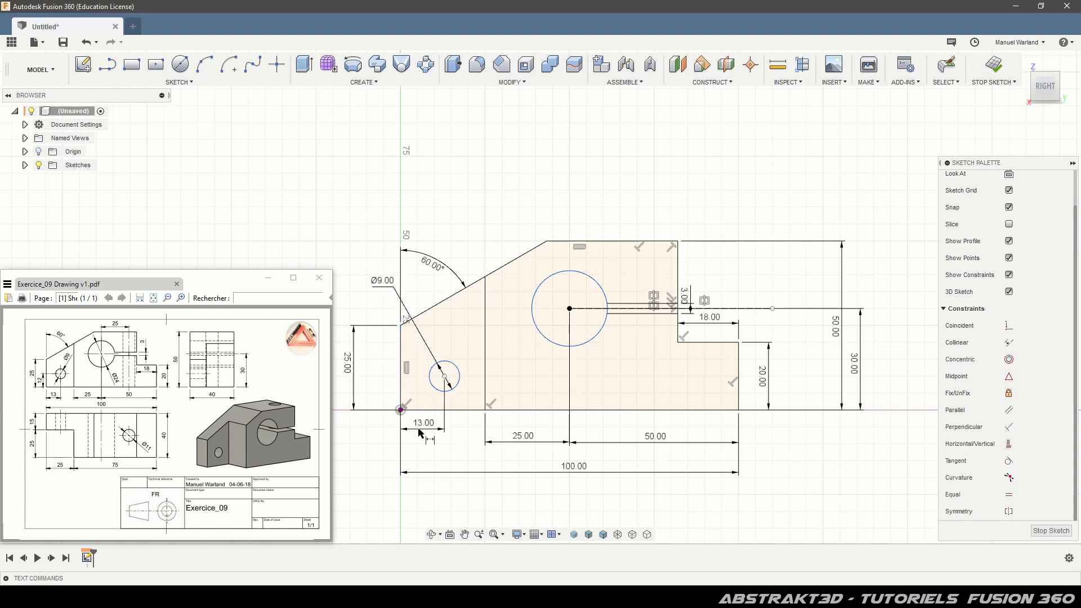
{"action": "left_click", "coordinate": [445, 377]}
{"action": "left_click", "coordinate": [454, 410]}
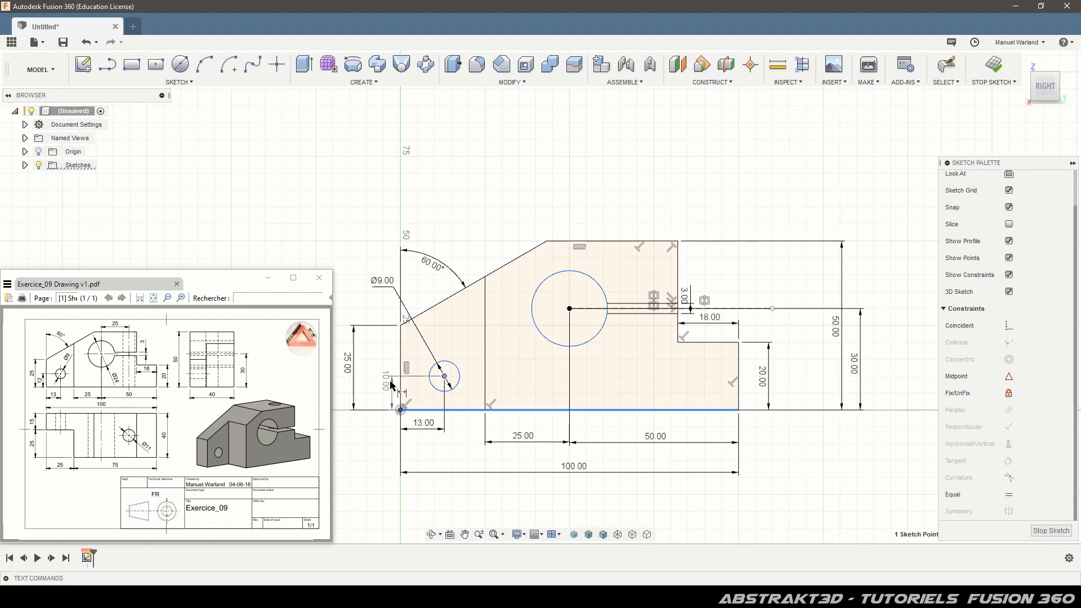
{"action": "left_click", "coordinate": [380, 395]}
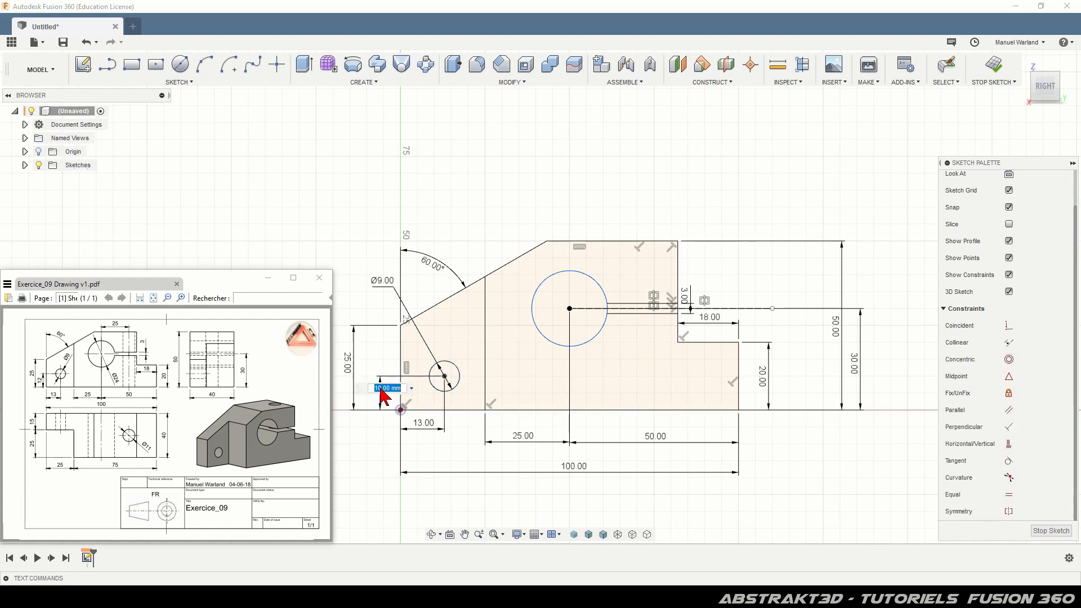
{"action": "type", "text": "12"}
{"action": "key", "text": "Return"}
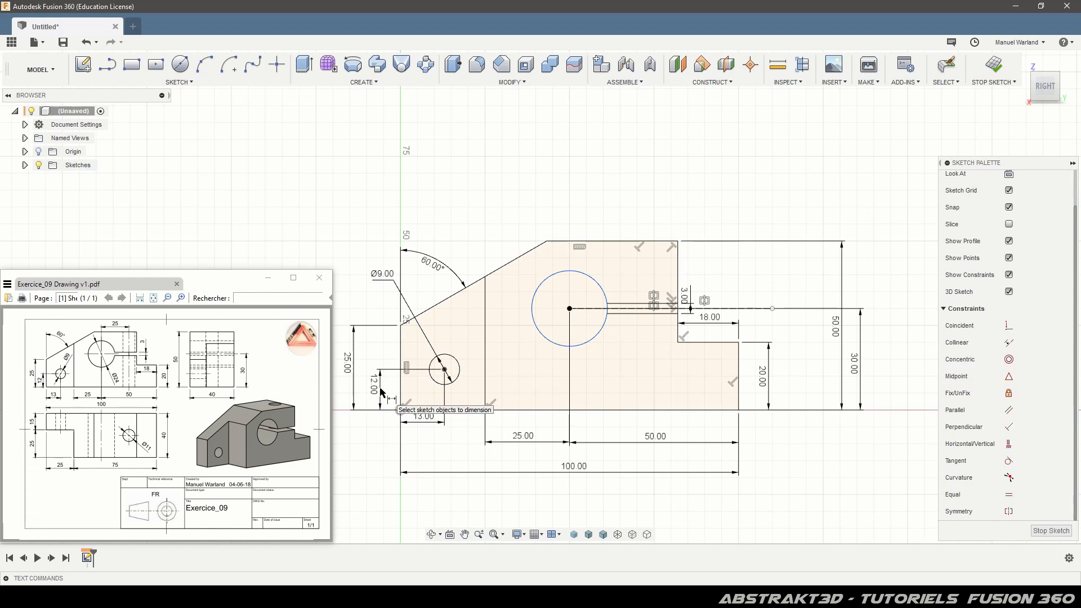
Set the large circle's diameter to 24 mm
{"action": "left_click", "coordinate": [600, 341]}
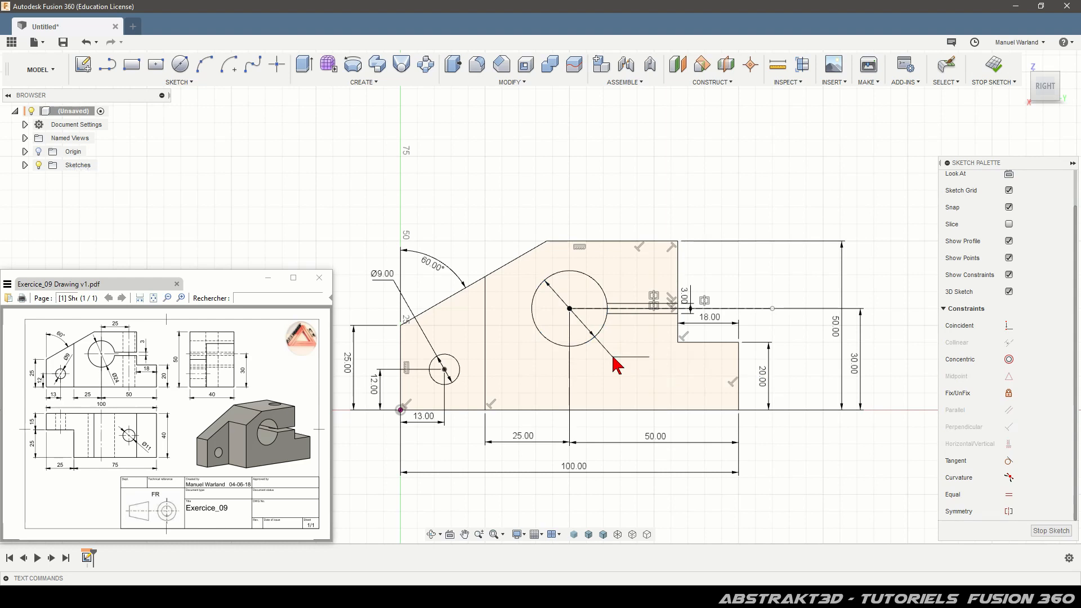
{"action": "left_click", "coordinate": [614, 358]}
{"action": "key", "text": "Return"}
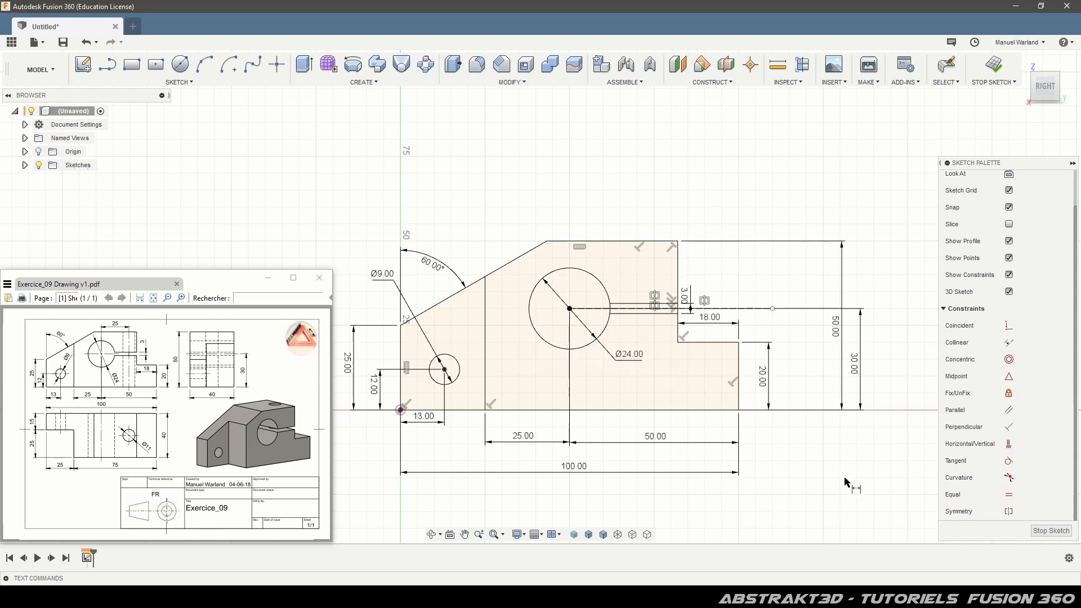
Trim the large circle's arc and the vertical edge segments between the two slot lines so the slot opens into the hole
{"action": "scroll", "coordinate": [845, 481], "scroll_direction": "down", "scroll_amount": 1}
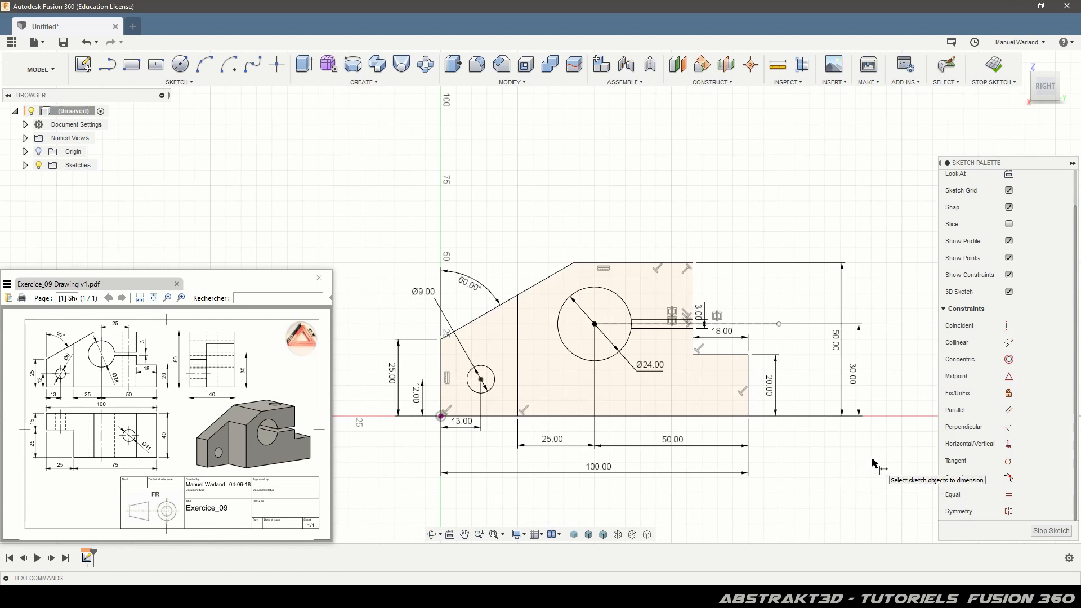
{"action": "scroll", "coordinate": [724, 325], "scroll_direction": "up", "scroll_amount": 5}
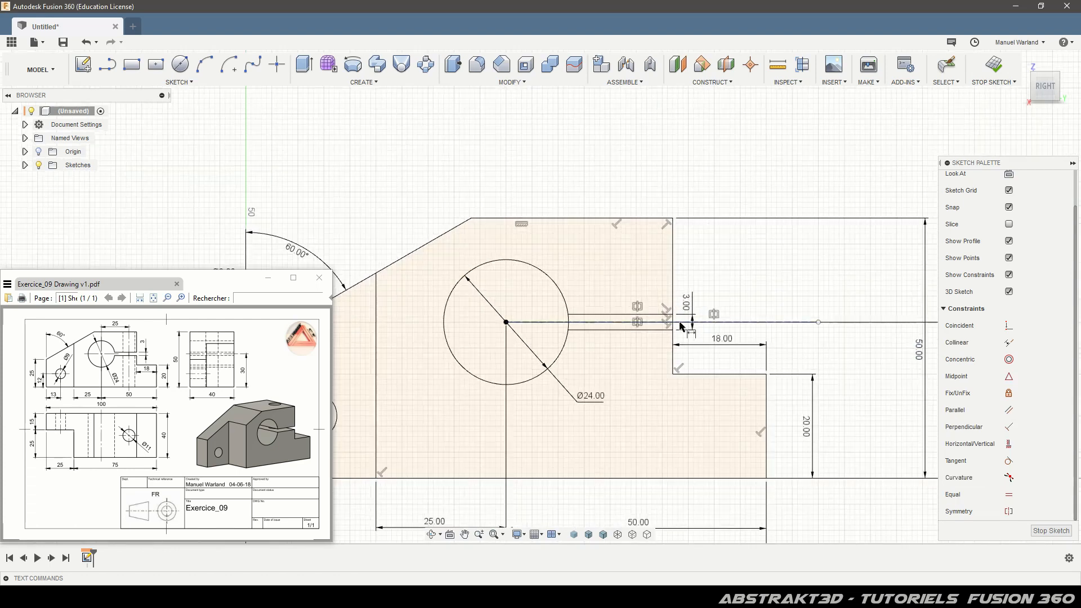
{"action": "scroll", "coordinate": [595, 340], "scroll_direction": "up", "scroll_amount": 2}
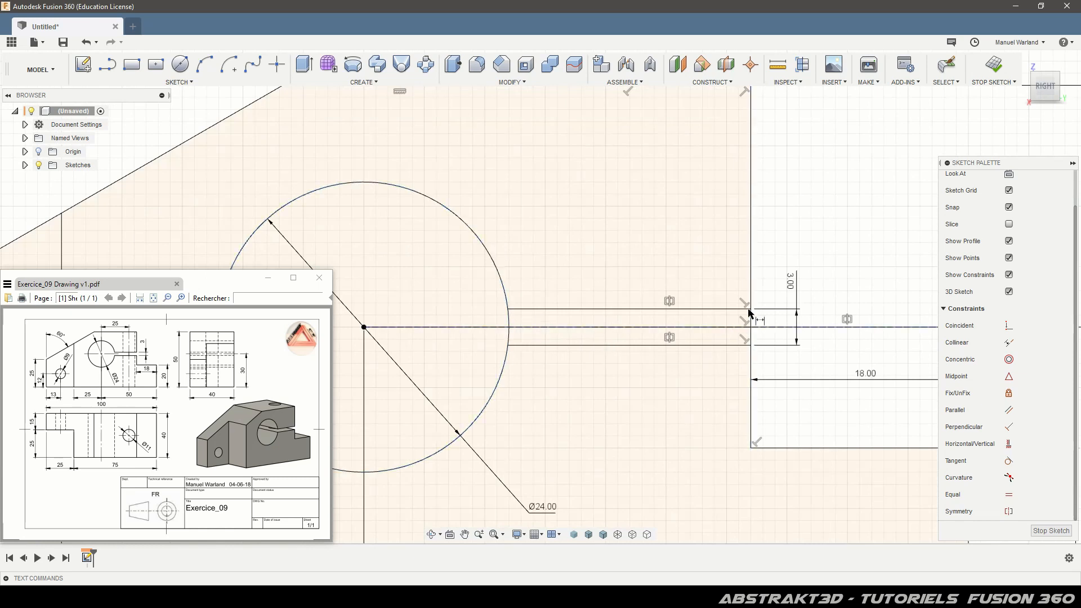
{"action": "left_click", "coordinate": [182, 84]}
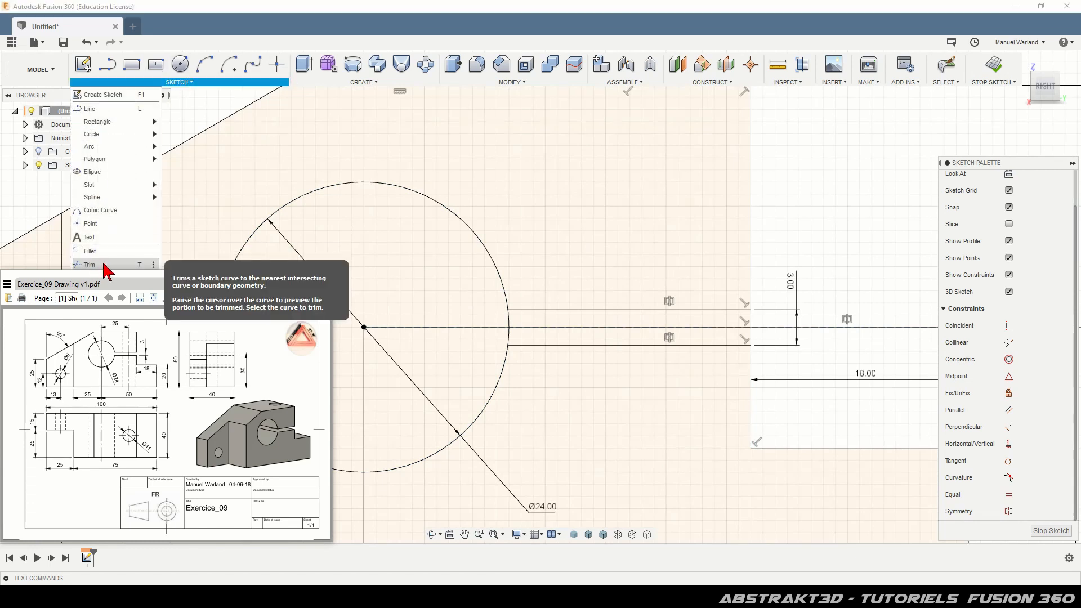
{"action": "left_click", "coordinate": [104, 265]}
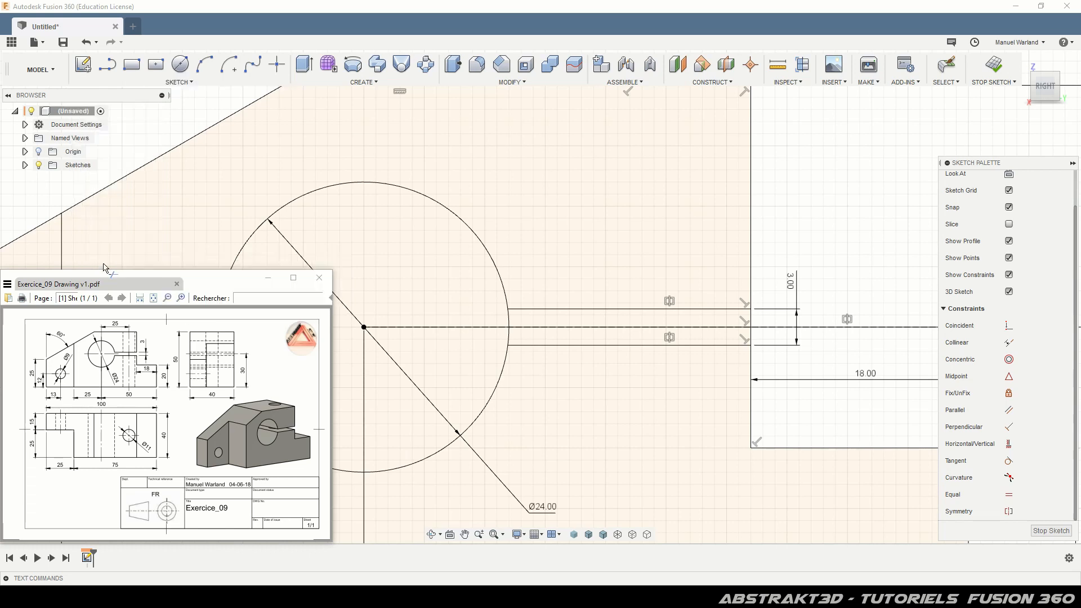
{"action": "left_click", "coordinate": [510, 322]}
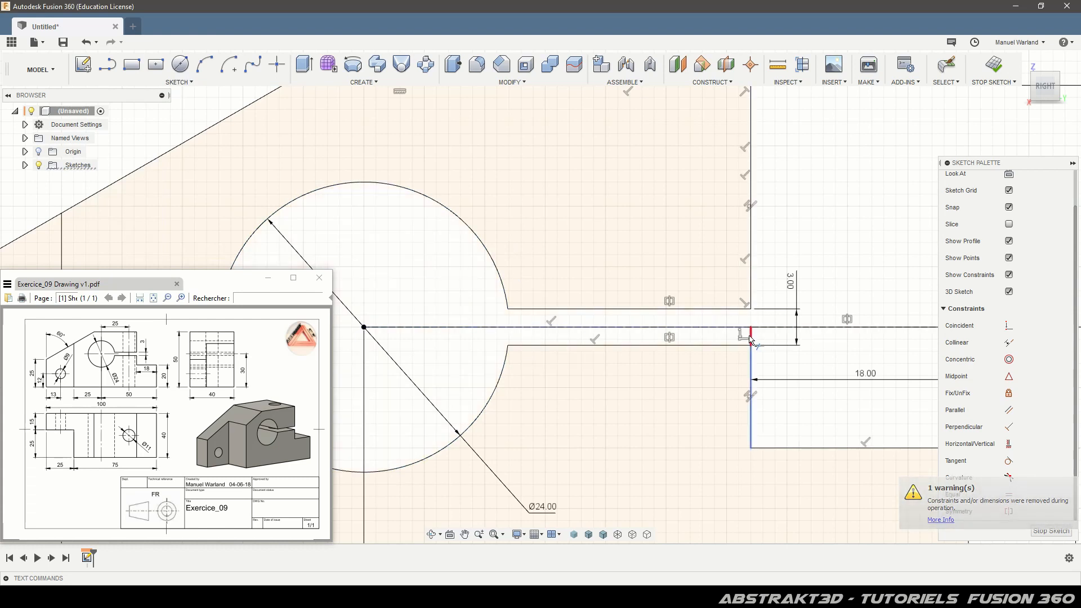
{"action": "scroll", "coordinate": [869, 188], "scroll_direction": "down", "scroll_amount": 3}
{"action": "scroll", "coordinate": [624, 334], "scroll_direction": "down", "scroll_amount": 5}
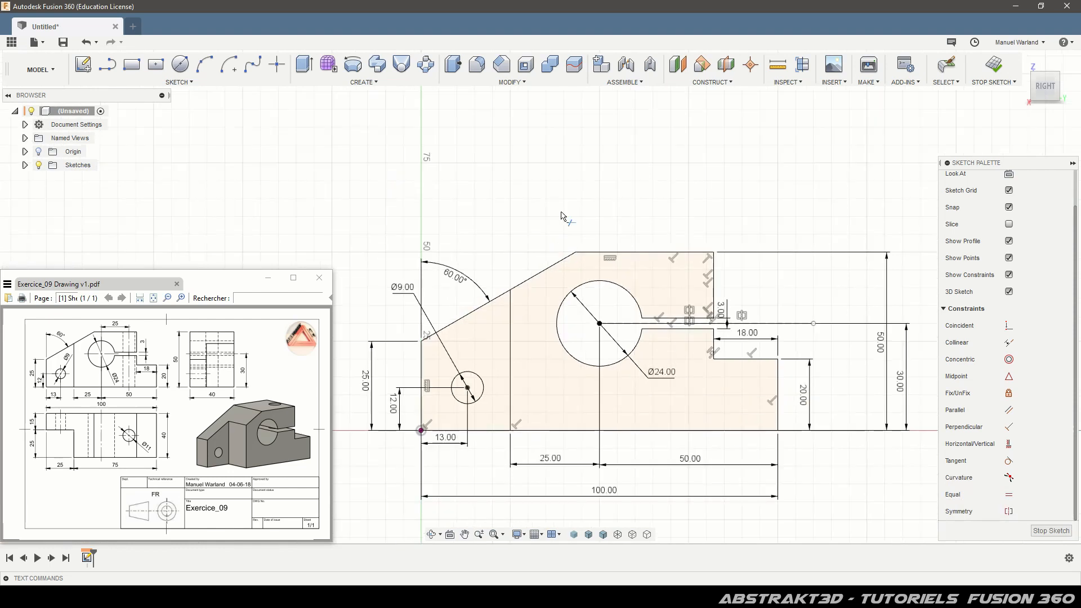
{"action": "scroll", "coordinate": [562, 214], "scroll_direction": "down", "scroll_amount": 1}
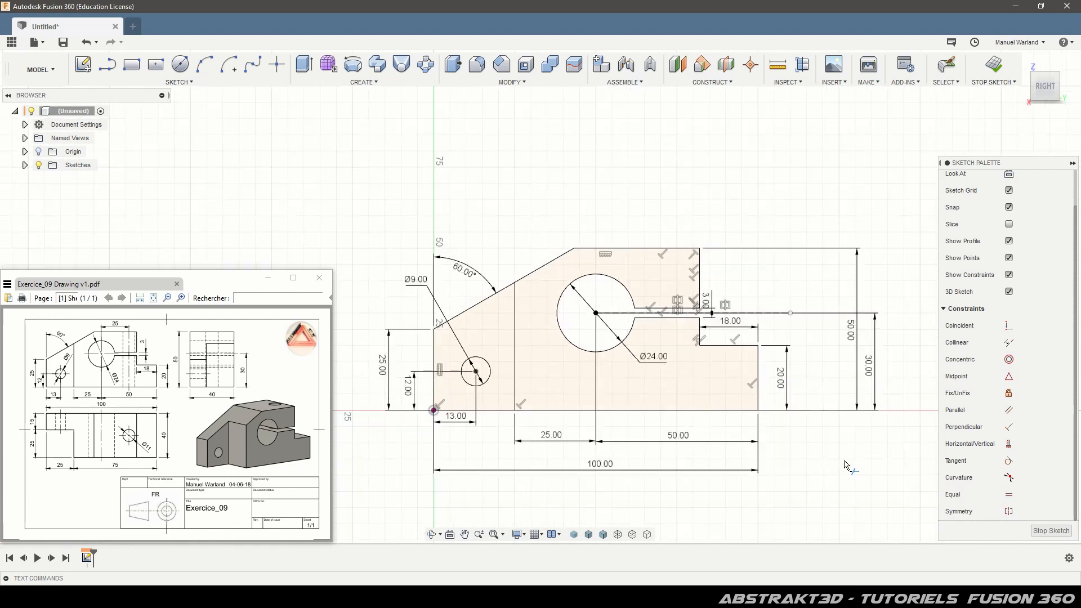
Move the 30 mm and 50 mm height dimensions closer to the profile and finish the sketch
{"action": "left_click", "coordinate": [948, 66]}
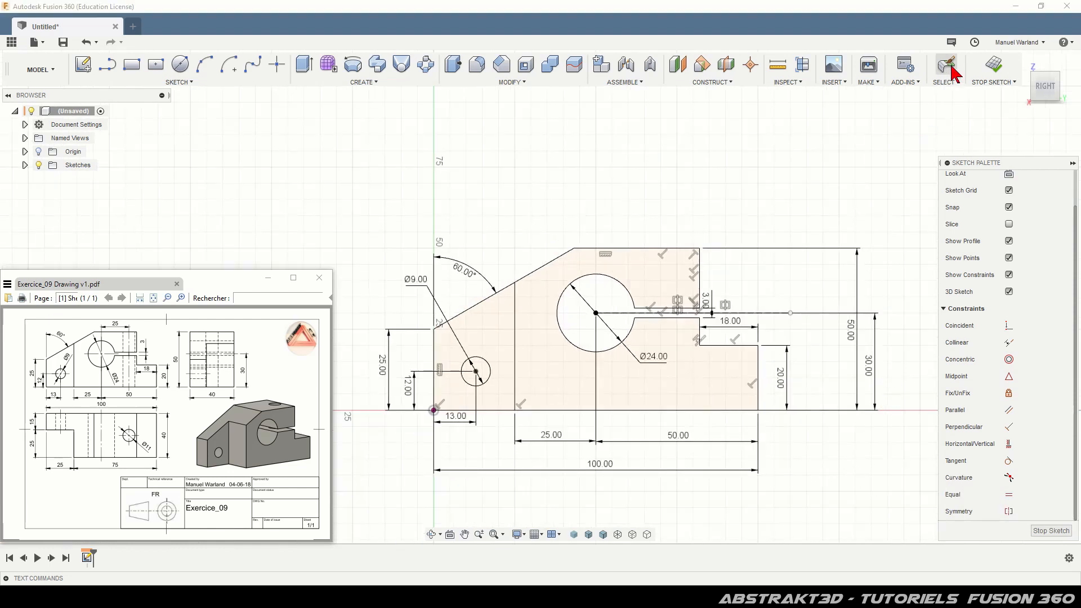
{"action": "mouse_move", "coordinate": [869, 362]}
{"action": "left_mouse_down"}
{"action": "mouse_move", "coordinate": [814, 364]}
{"action": "mouse_move", "coordinate": [839, 333]}
{"action": "left_mouse_up"}
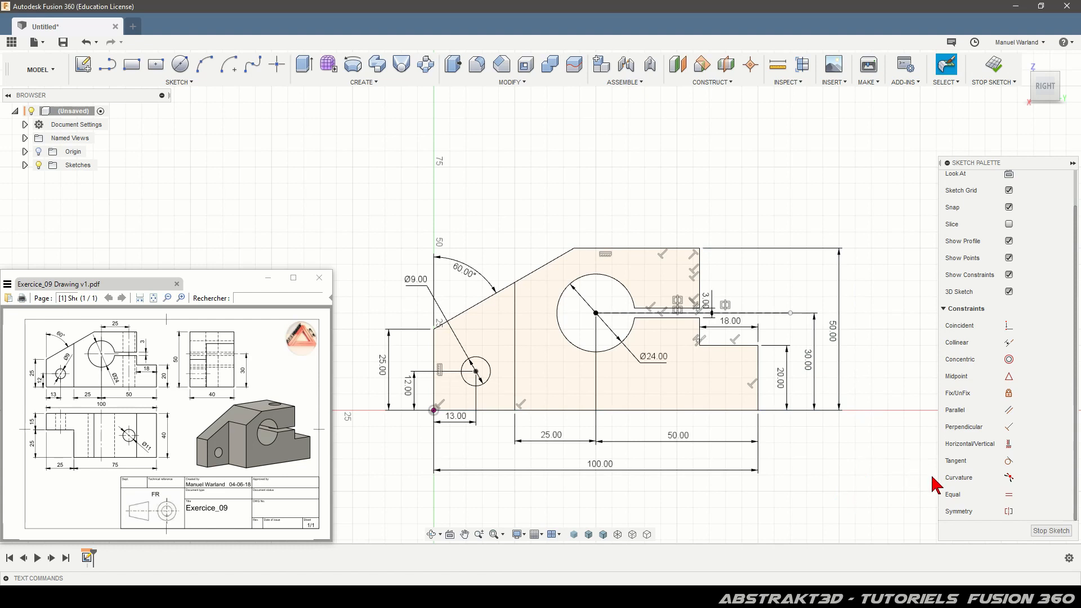
{"action": "left_click", "coordinate": [1051, 531]}
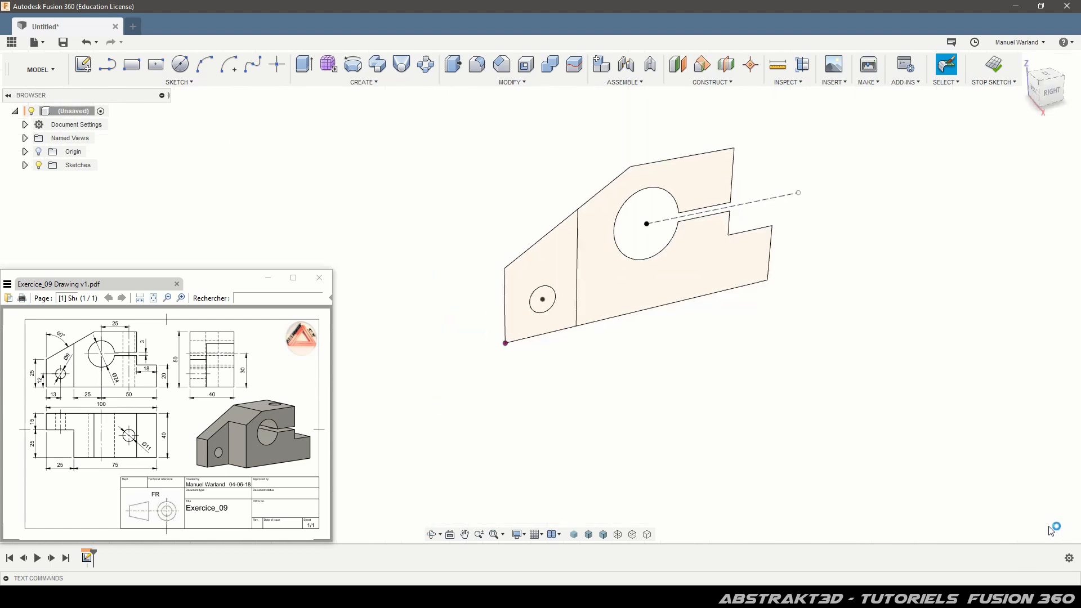
Display the origin planes to check where the profile sketch lies, and hide them again
{"action": "scroll", "coordinate": [701, 179], "scroll_direction": "up", "scroll_amount": 5}
{"action": "scroll", "coordinate": [569, 423], "scroll_direction": "up", "scroll_amount": 2}
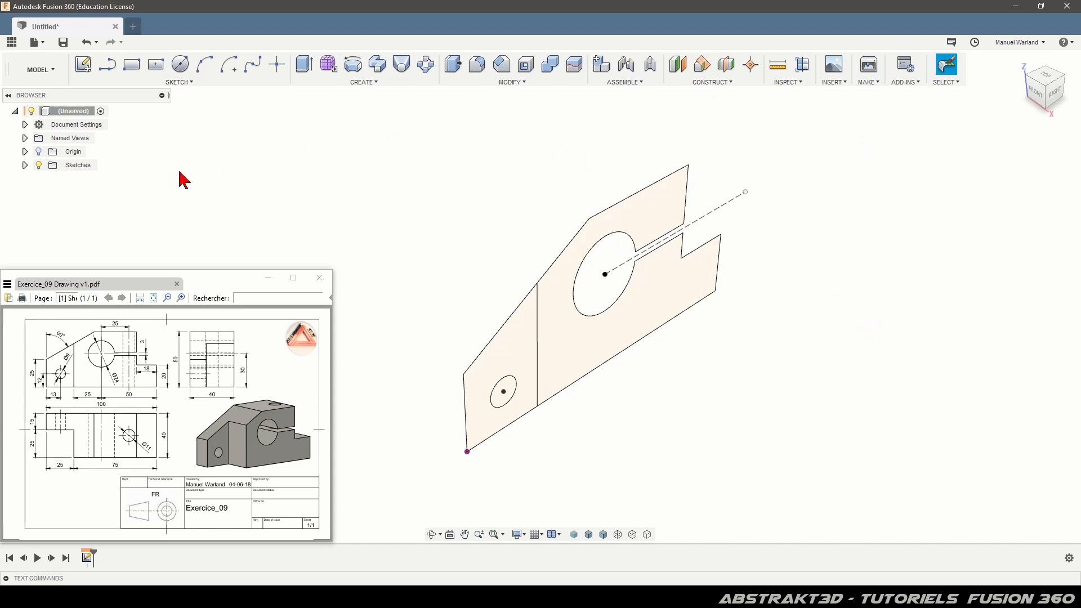
{"action": "left_click", "coordinate": [38, 151]}
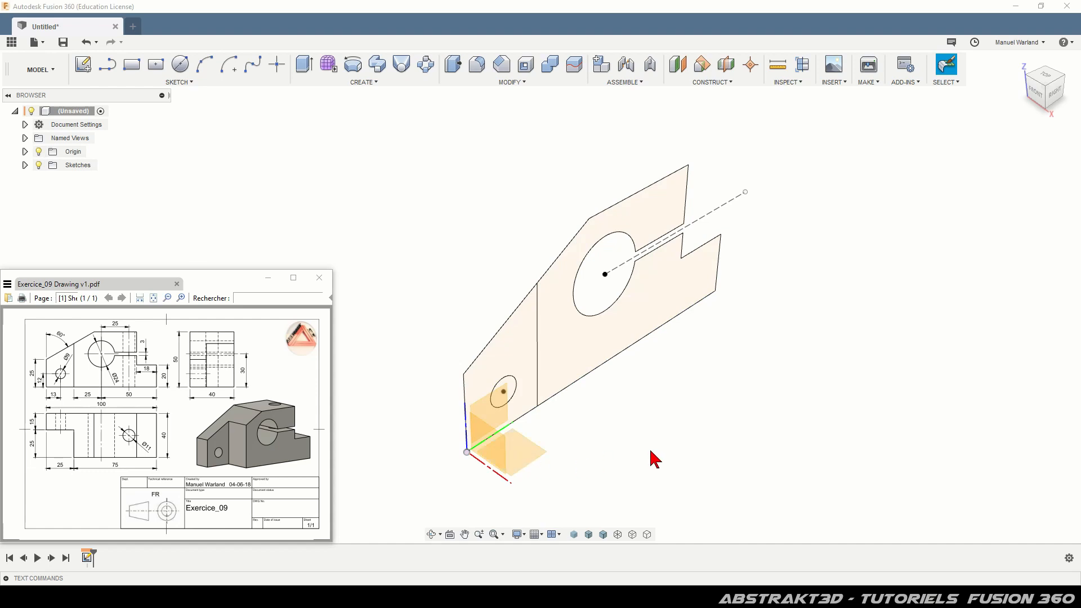
{"action": "left_click", "coordinate": [38, 151]}
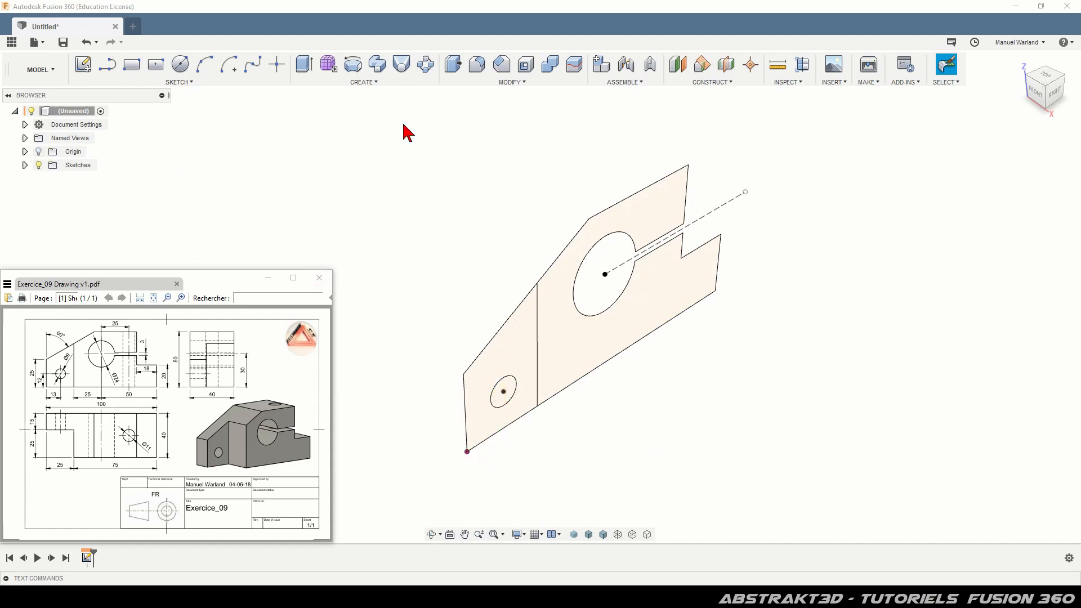
Extrude the main profile with the slotted hole symmetrically to a whole length of 40 mm as a new body
{"action": "left_click", "coordinate": [593, 348]}
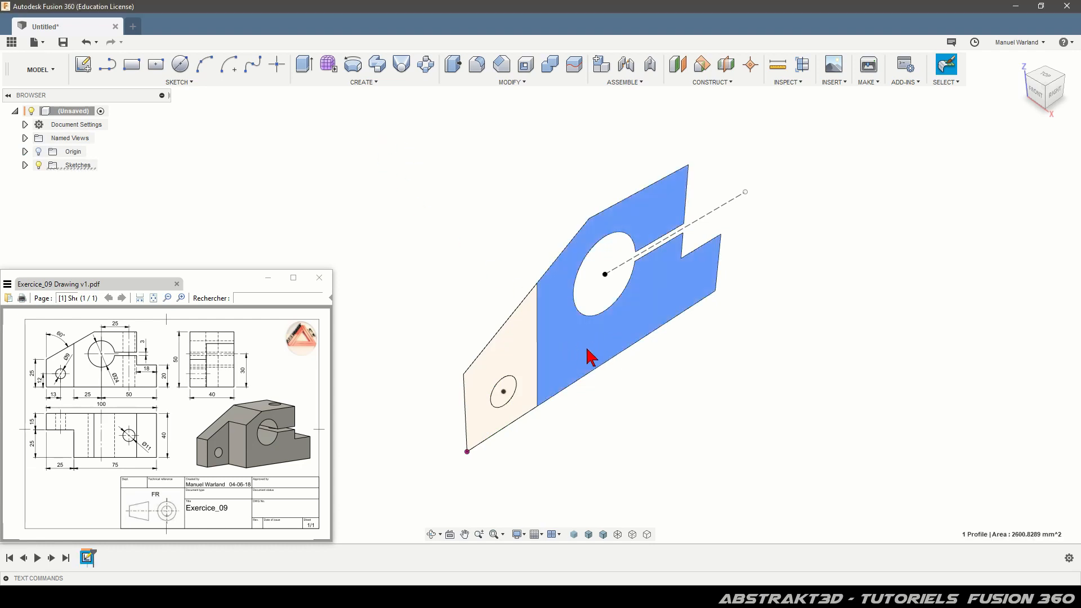
{"action": "left_click", "coordinate": [304, 67]}
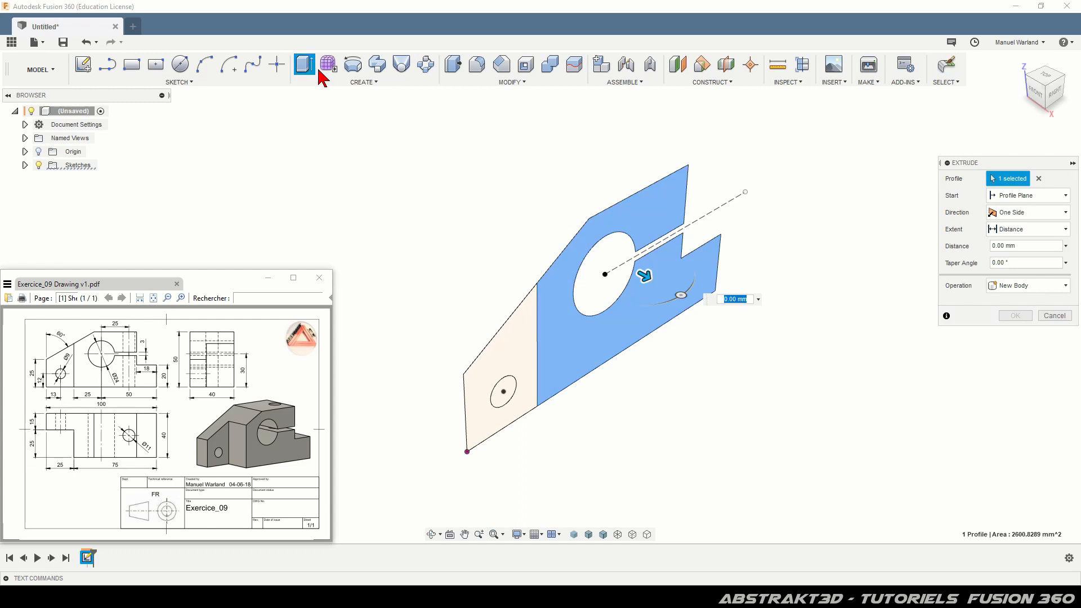
{"action": "left_click", "coordinate": [1034, 214]}
{"action": "left_click", "coordinate": [1017, 256]}
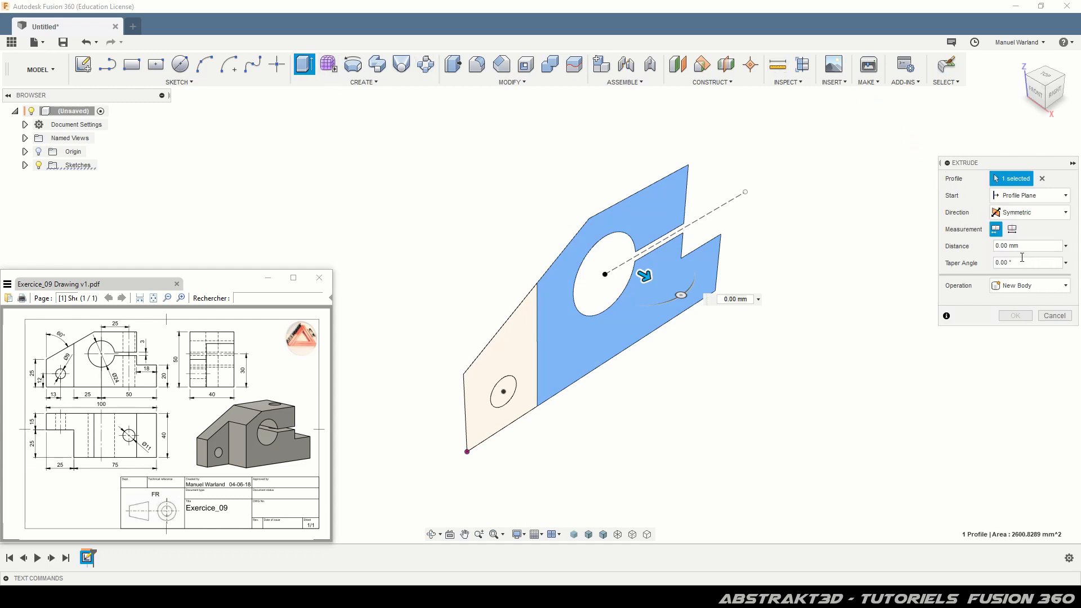
{"action": "left_click", "coordinate": [1012, 229]}
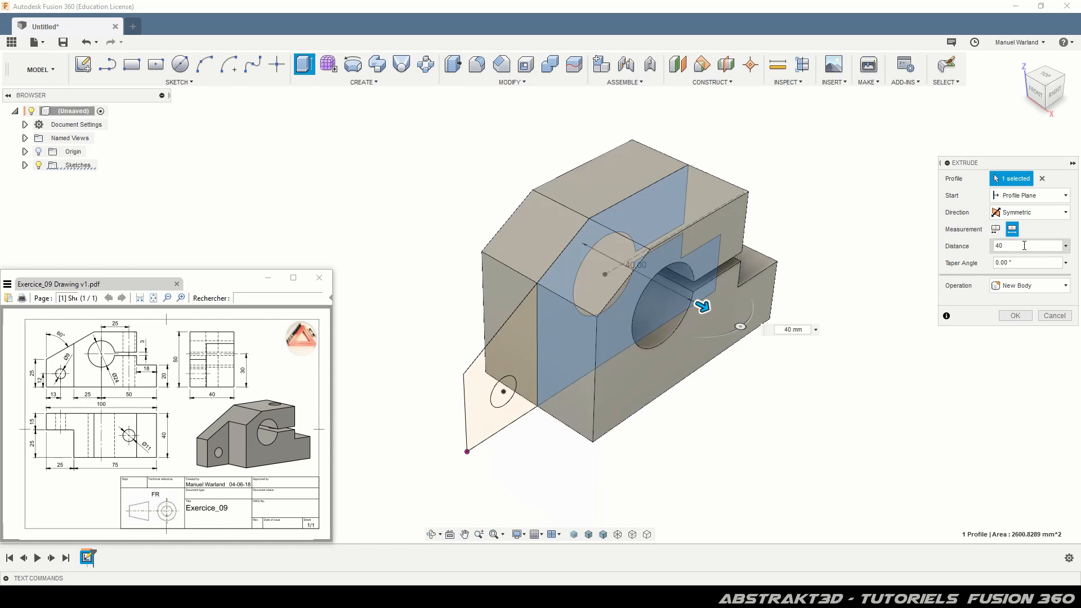
{"action": "key", "text": "Return"}
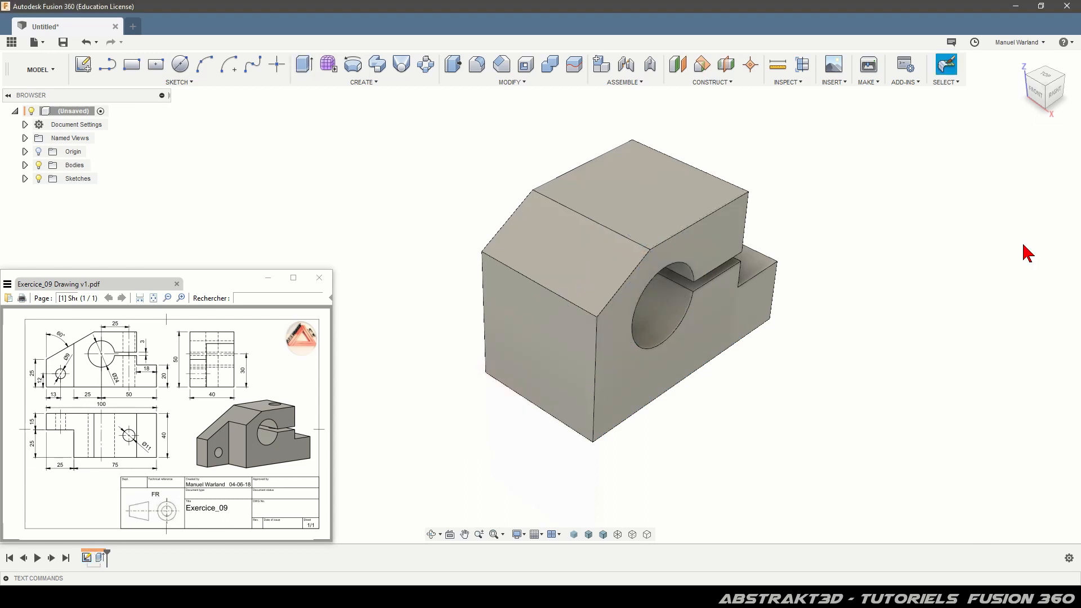
Show the profile sketch and start extruding the lug profile around its small hole, from the block's large side face as start object
{"action": "left_click", "coordinate": [25, 178]}
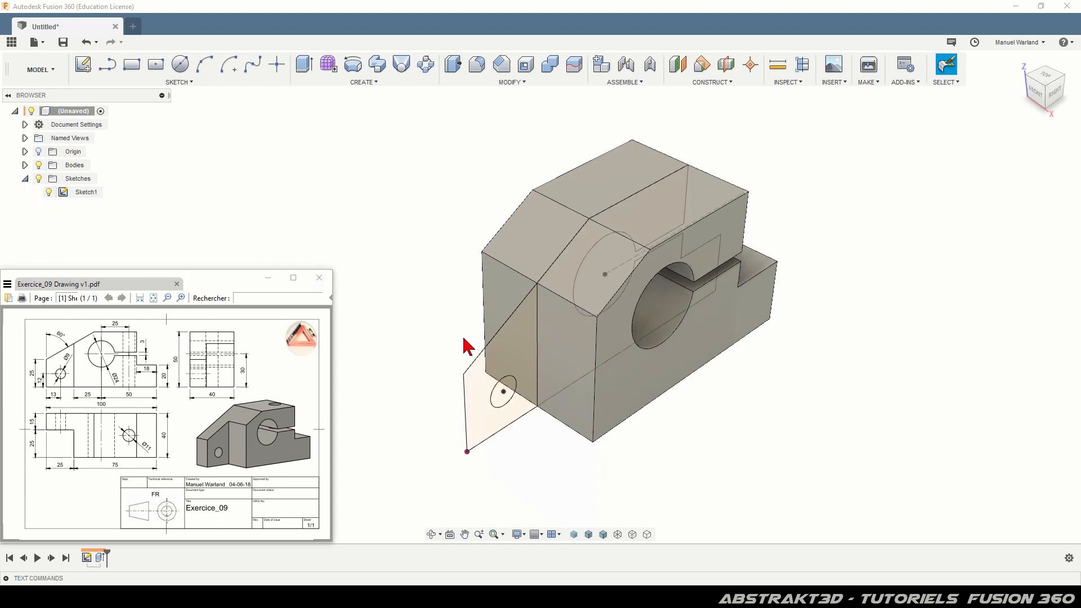
{"action": "left_click", "coordinate": [507, 359]}
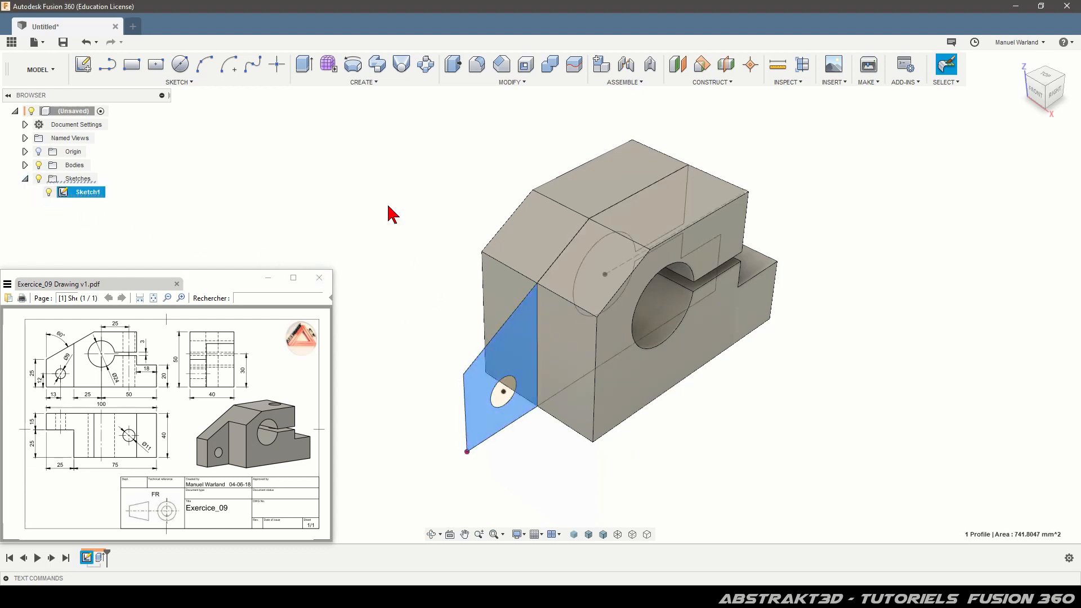
{"action": "left_click", "coordinate": [305, 64]}
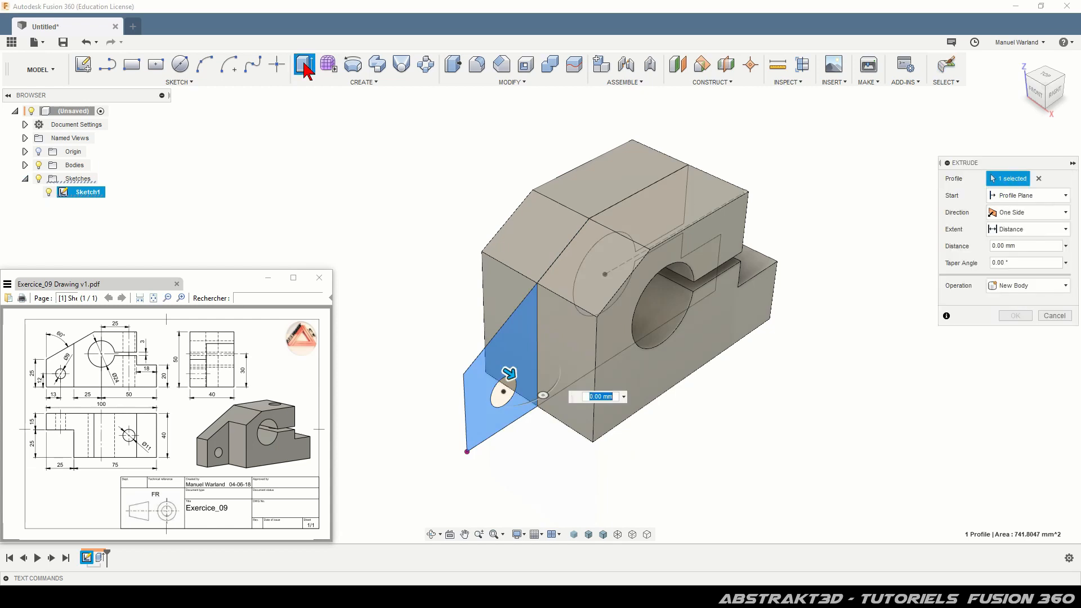
{"action": "left_click", "coordinate": [1028, 202]}
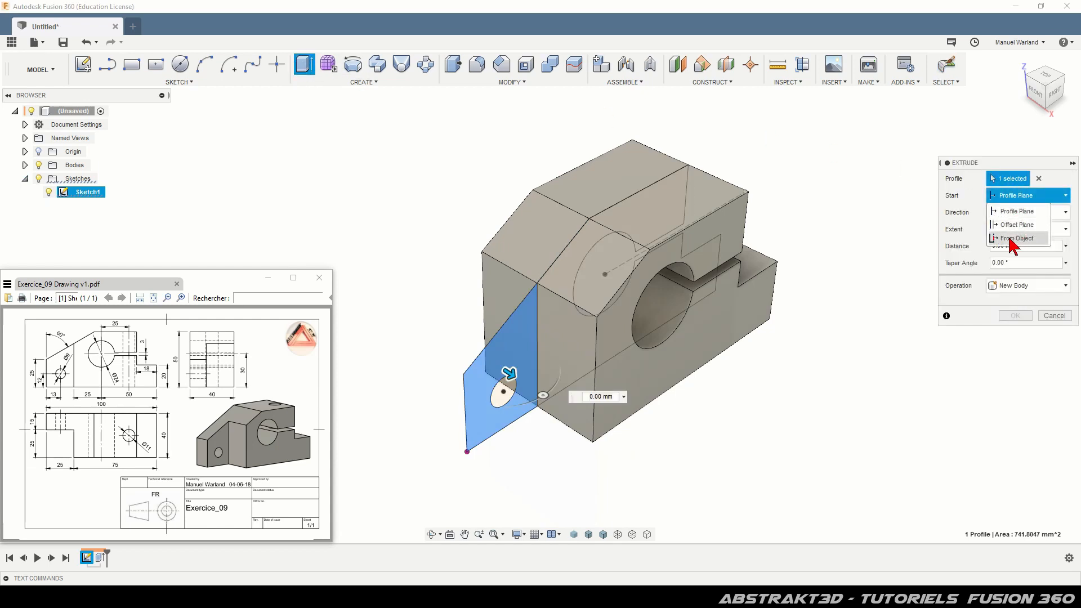
{"action": "left_click", "coordinate": [1014, 238]}
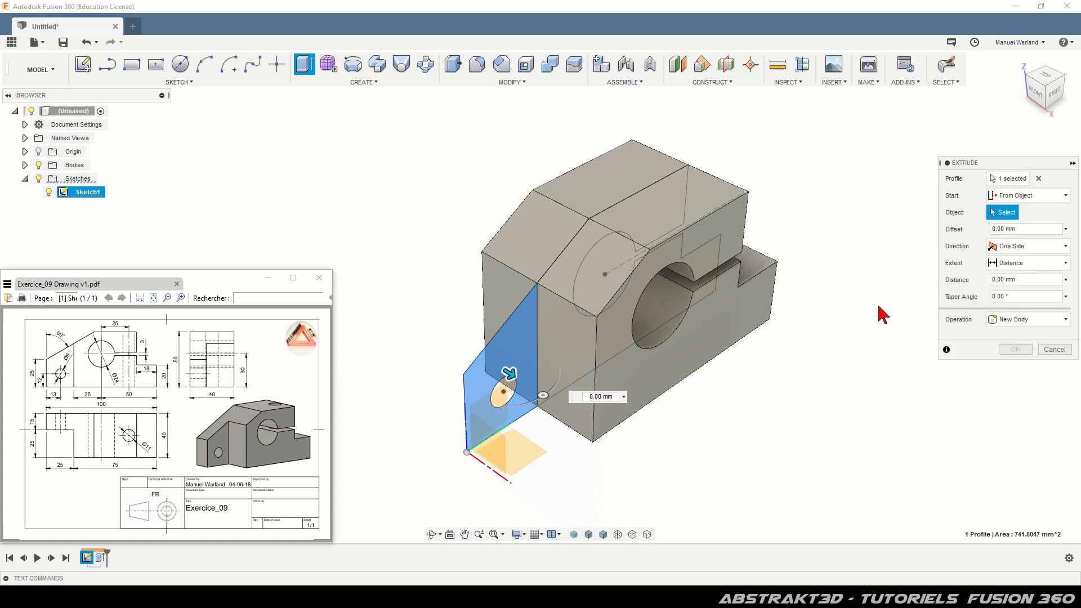
{"action": "middle_click_drag", "start_coordinate": [608, 460], "coordinate": [646, 453], "text": "shift"}
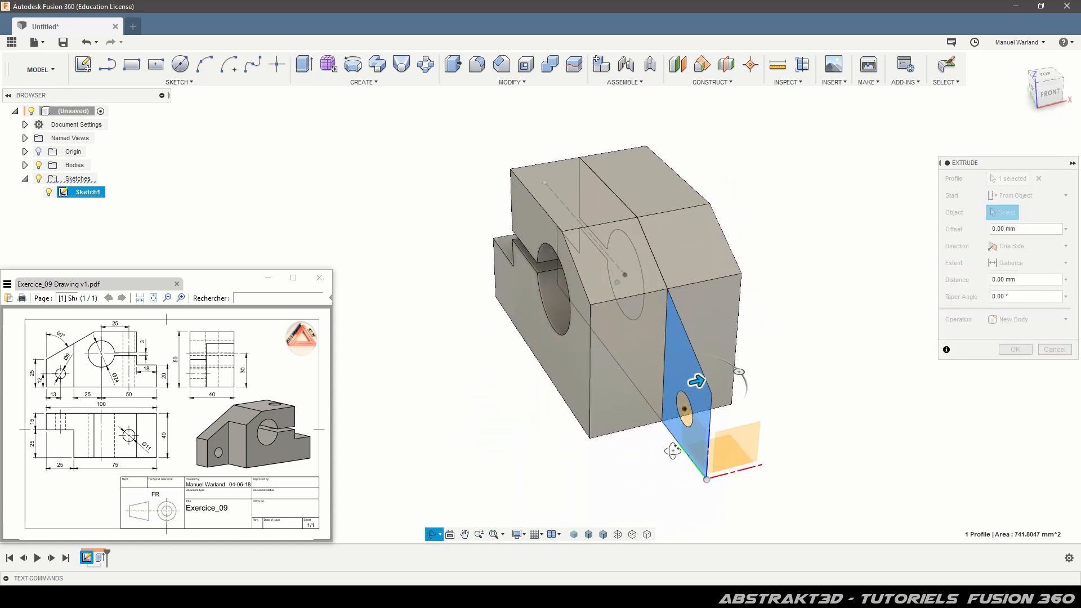
{"action": "left_click", "coordinate": [581, 394]}
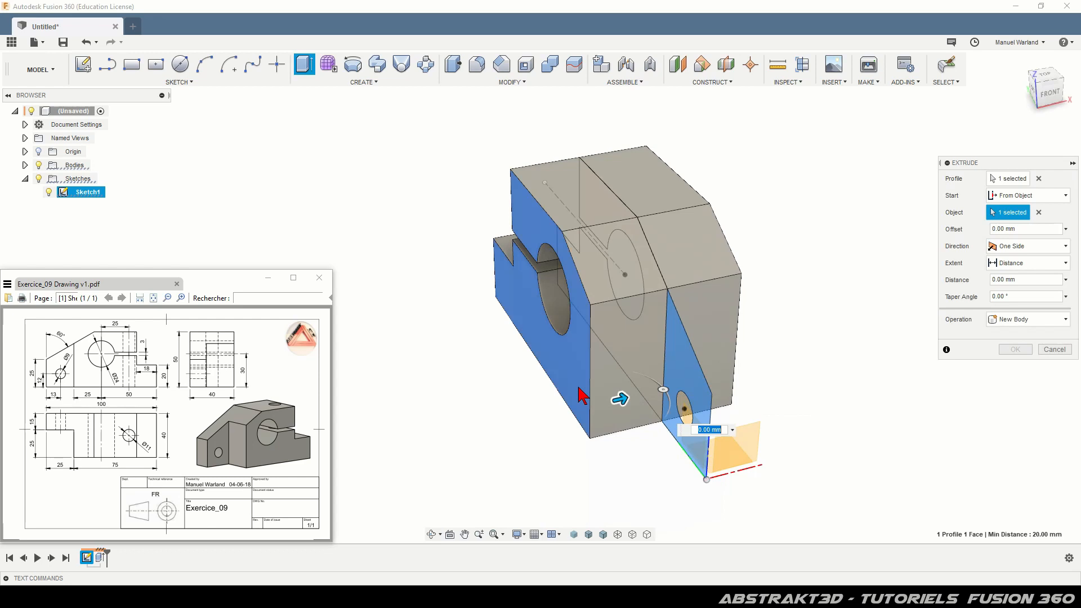
Extrude the lug 15 mm inward from that face, join it to the block, and hide the profile sketch
{"action": "middle_click_drag", "start_coordinate": [828, 427], "coordinate": [758, 437], "text": "shift"}
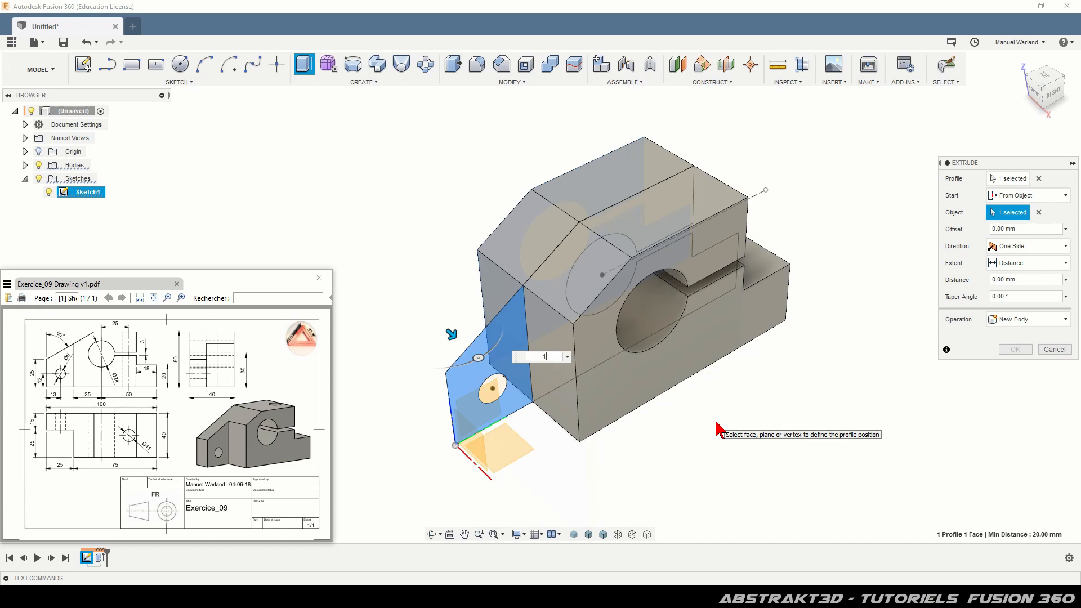
{"action": "type", "text": "5"}
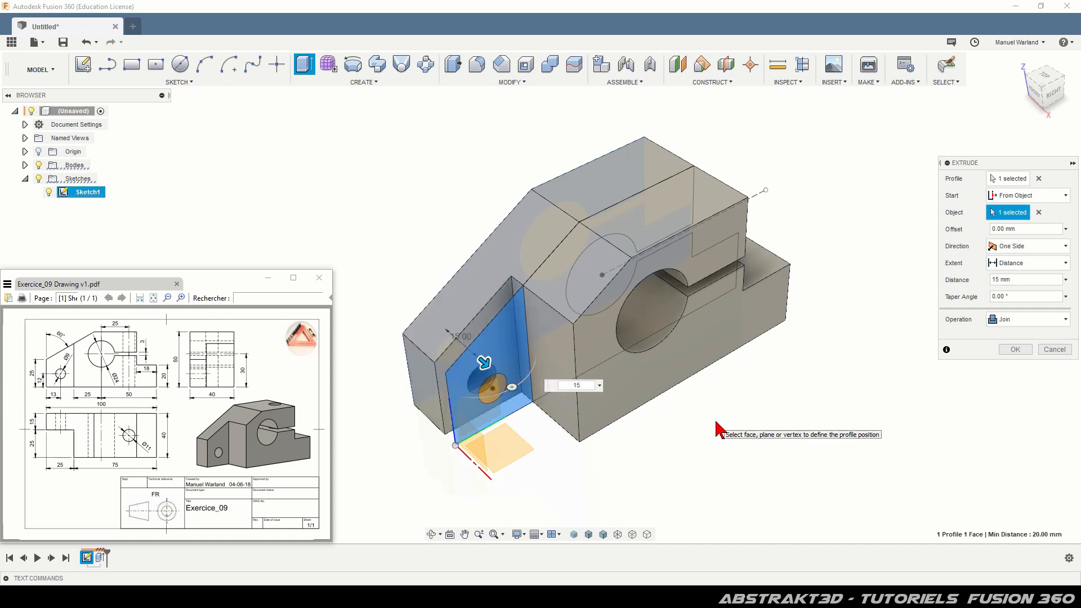
{"action": "mouse_move", "coordinate": [653, 467]}
{"action": "middle_mouse_down", "text": "shift"}
{"action": "mouse_move", "coordinate": [693, 457]}
{"action": "mouse_move", "coordinate": [647, 473]}
{"action": "middle_mouse_up", "text": "shift"}
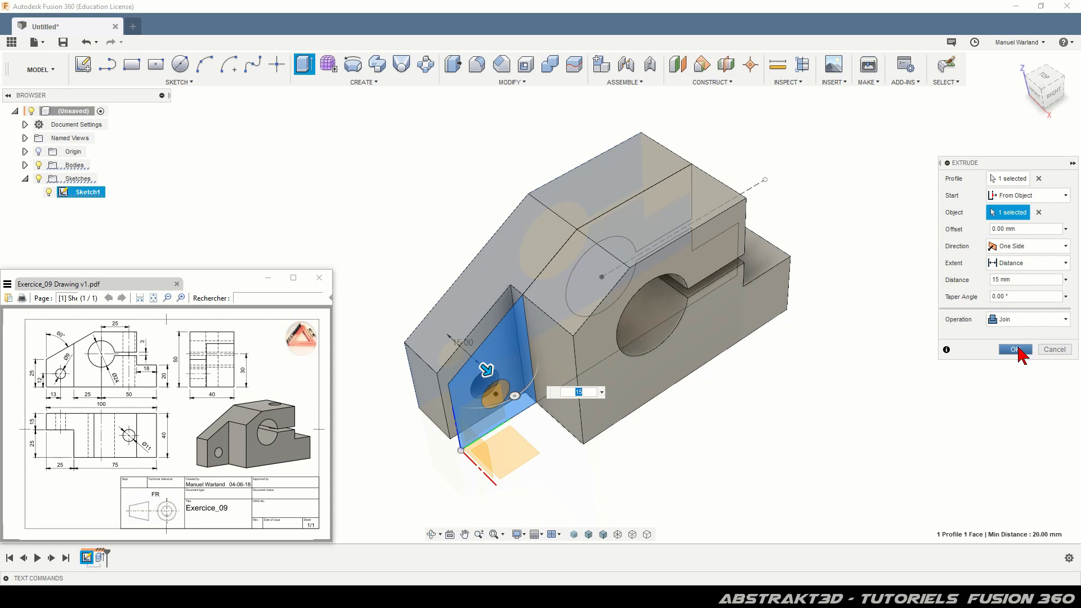
{"action": "left_click", "coordinate": [1015, 350]}
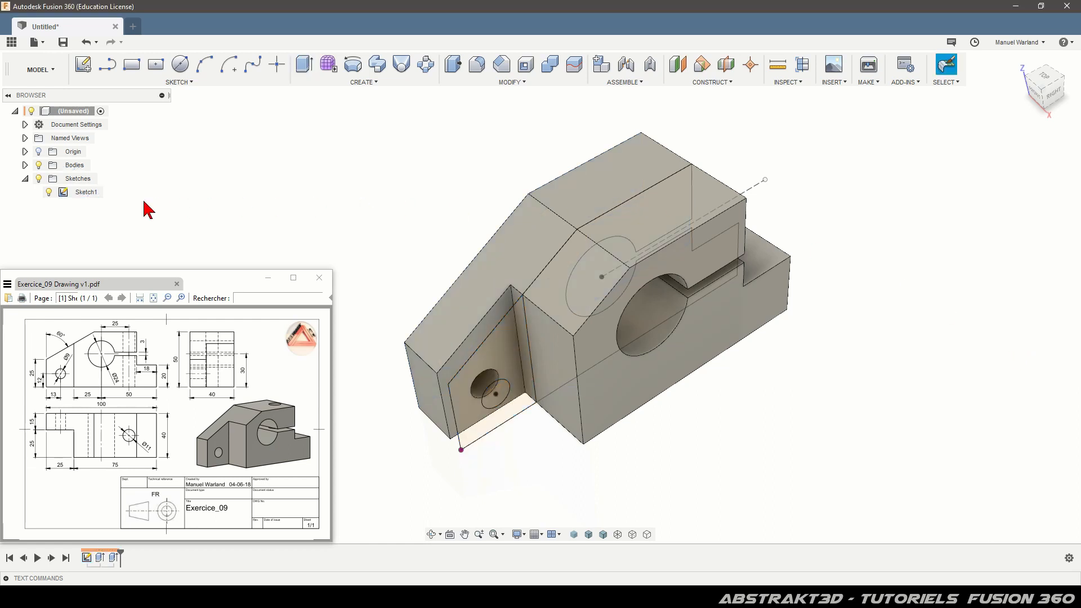
{"action": "left_click", "coordinate": [48, 193]}
{"action": "left_click", "coordinate": [48, 193]}
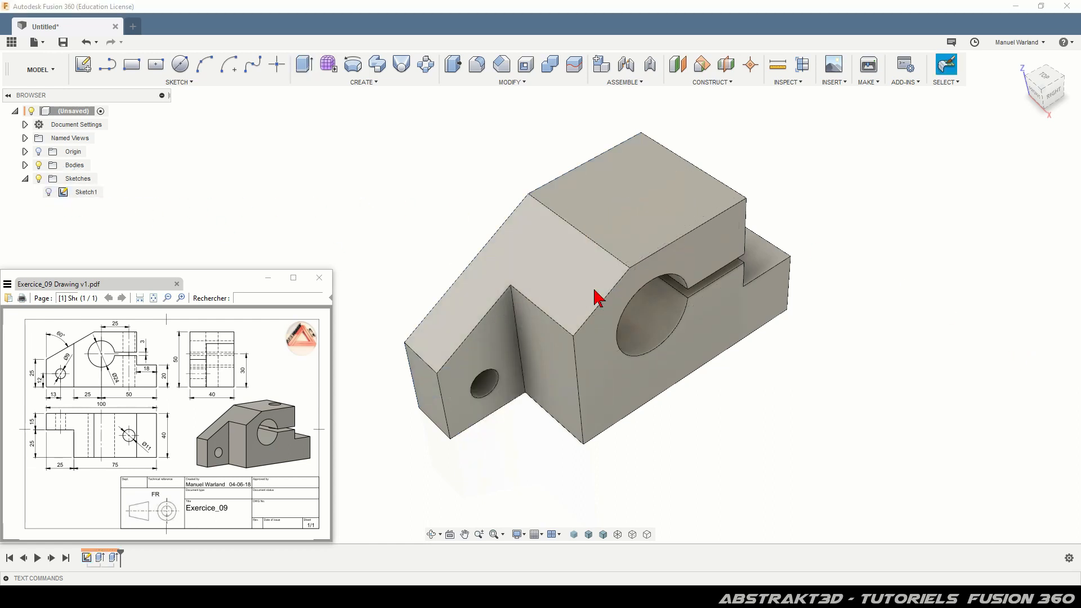
Place a simple 11 mm diameter hole on the block's flat top face with its extents set to All
{"action": "mouse_move", "coordinate": [760, 425]}
{"action": "middle_mouse_down", "text": "shift"}
{"action": "mouse_move", "coordinate": [659, 442]}
{"action": "mouse_move", "coordinate": [632, 396]}
{"action": "mouse_move", "coordinate": [715, 434]}
{"action": "mouse_move", "coordinate": [656, 419]}
{"action": "mouse_move", "coordinate": [670, 437]}
{"action": "middle_mouse_up", "text": "shift"}
{"action": "key", "text": "Escape"}
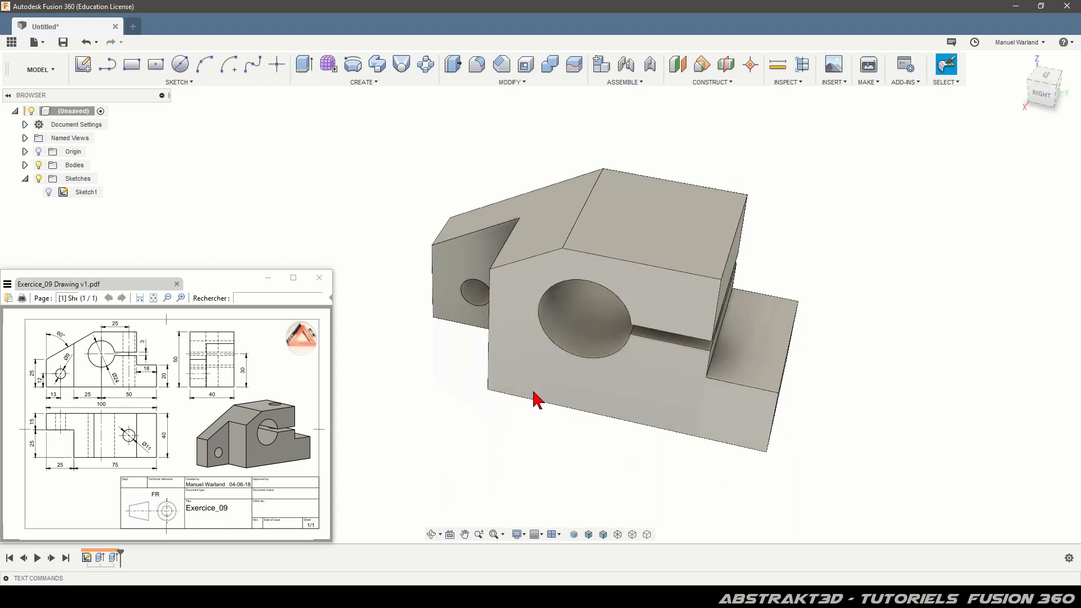
{"action": "left_click", "coordinate": [686, 233]}
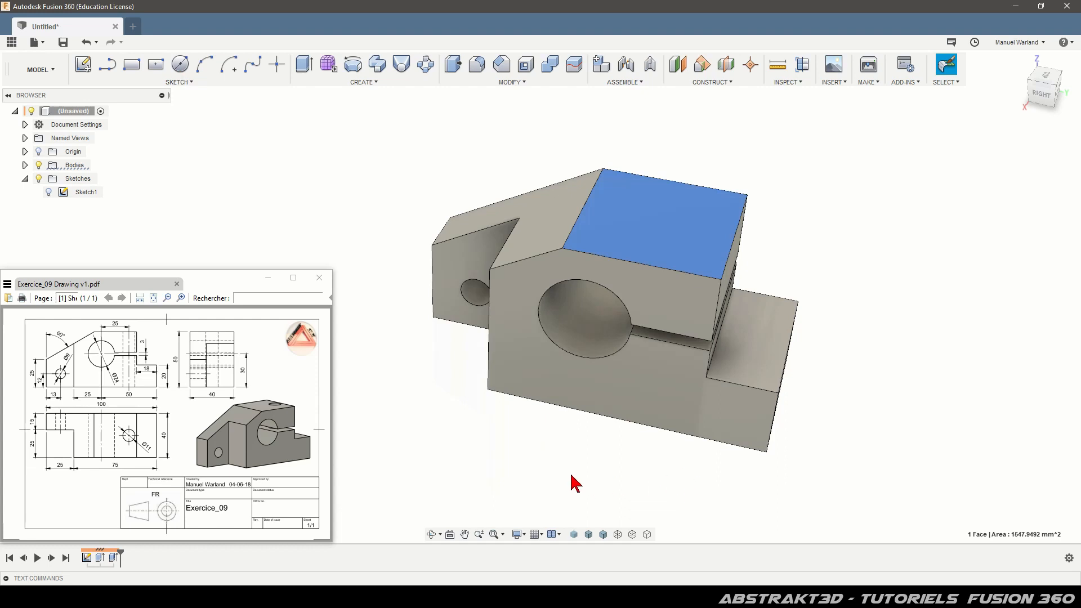
{"action": "left_click", "coordinate": [574, 456]}
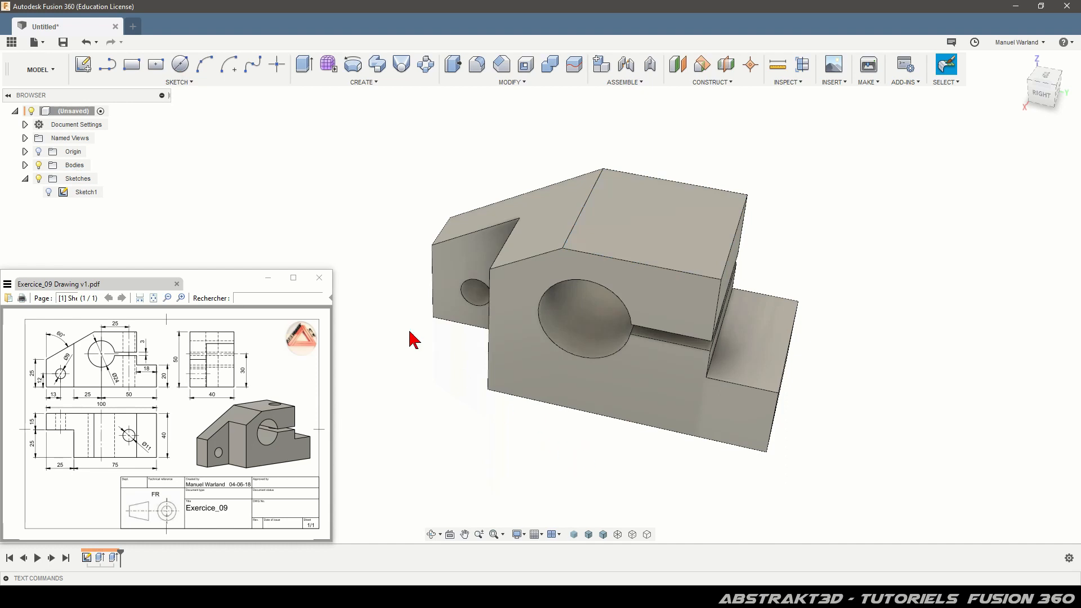
{"action": "left_click", "coordinate": [355, 82]}
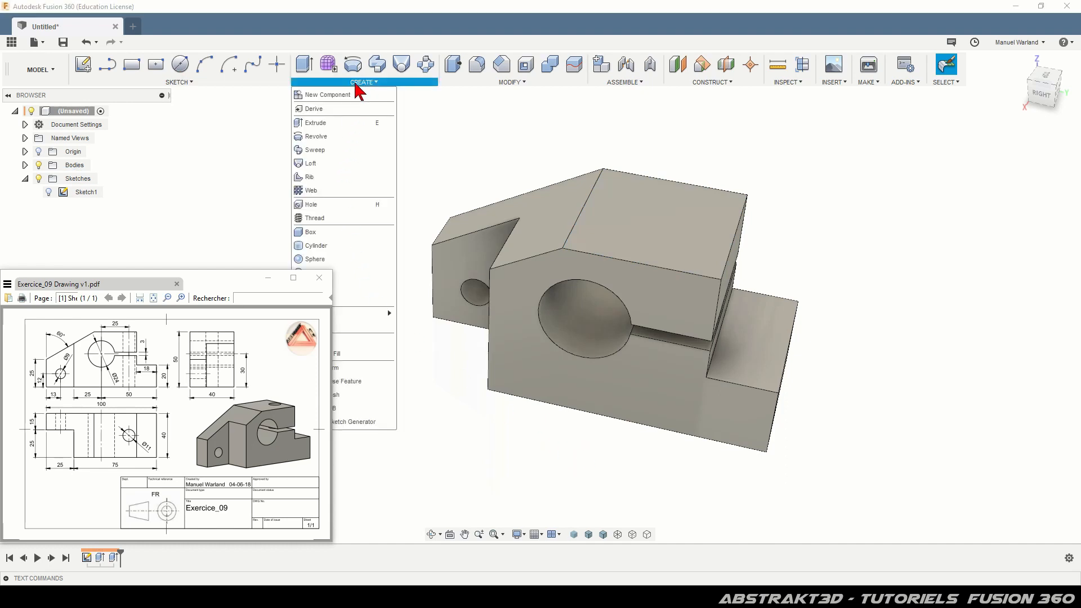
{"action": "left_click", "coordinate": [341, 214]}
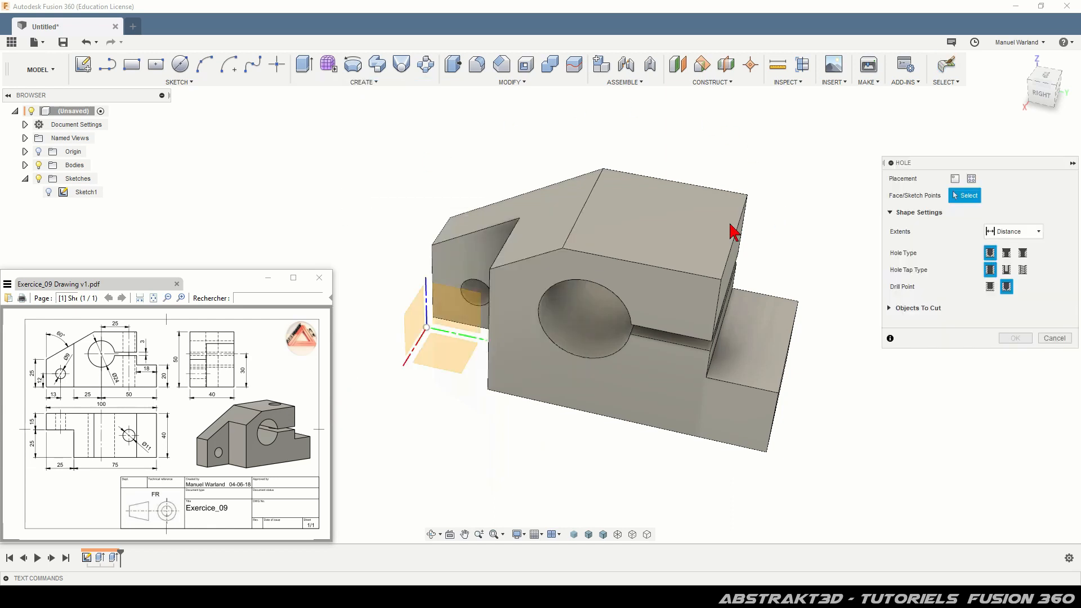
{"action": "left_click", "coordinate": [698, 237]}
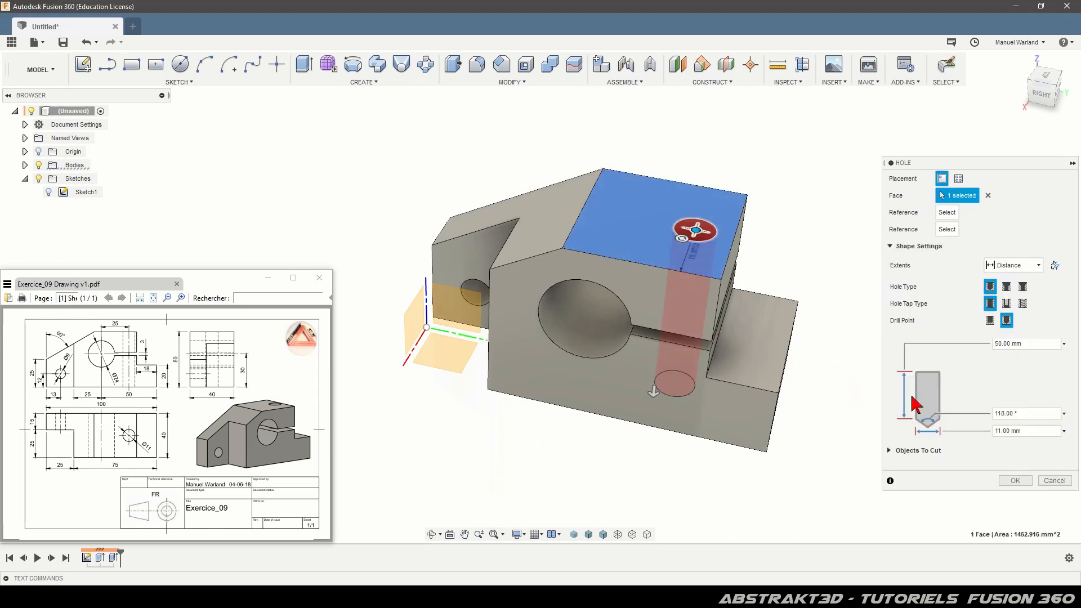
{"action": "left_click", "coordinate": [1033, 431]}
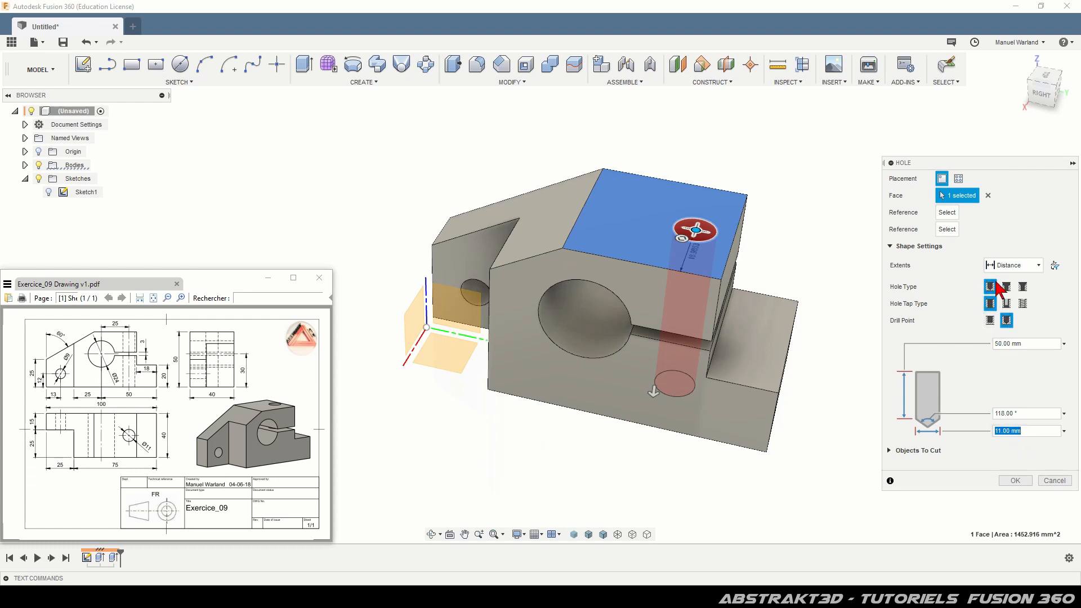
{"action": "left_click", "coordinate": [1022, 269]}
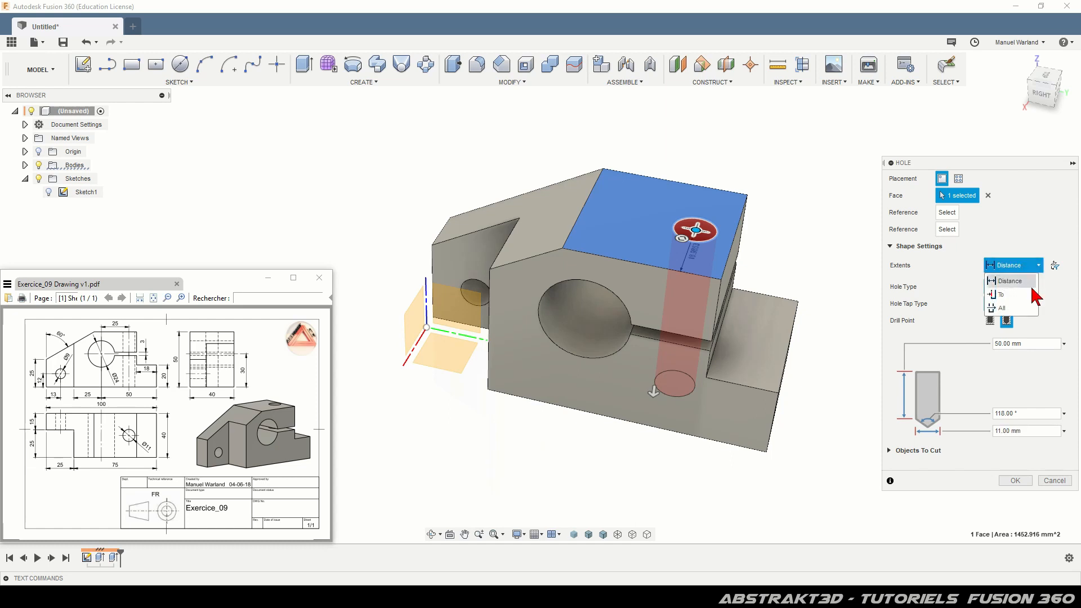
{"action": "left_click", "coordinate": [1014, 309]}
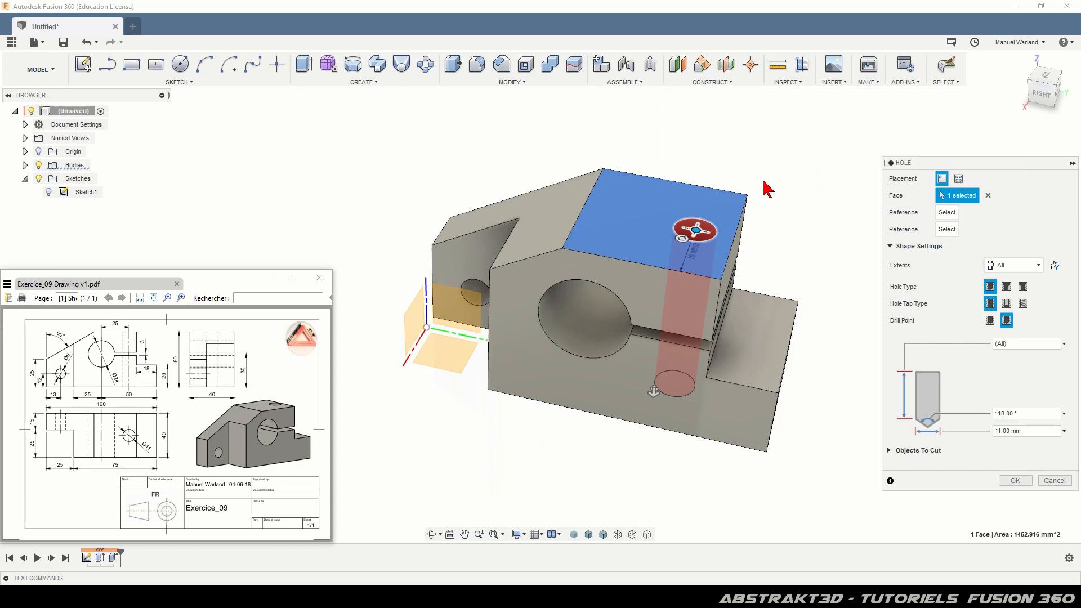
Reposition the hole on the top face and set its distance from the face's far long edge to 40/2 mm
{"action": "left_click", "coordinate": [675, 231]}
{"action": "left_click_drag", "start_coordinate": [668, 218], "coordinate": [704, 220]}
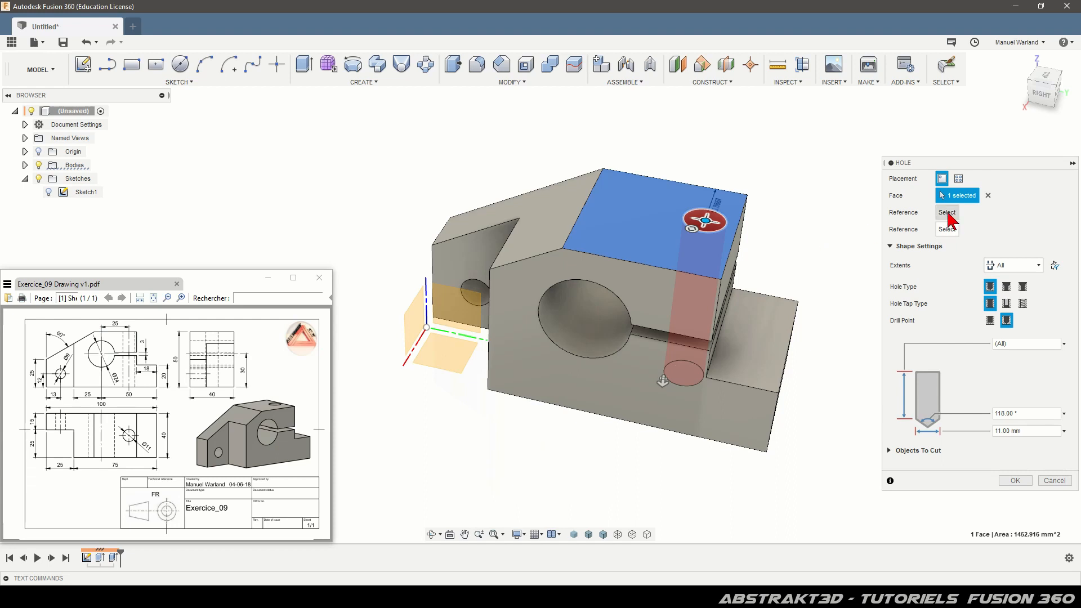
{"action": "left_click", "coordinate": [705, 192]}
{"action": "double_click", "coordinate": [725, 205]}
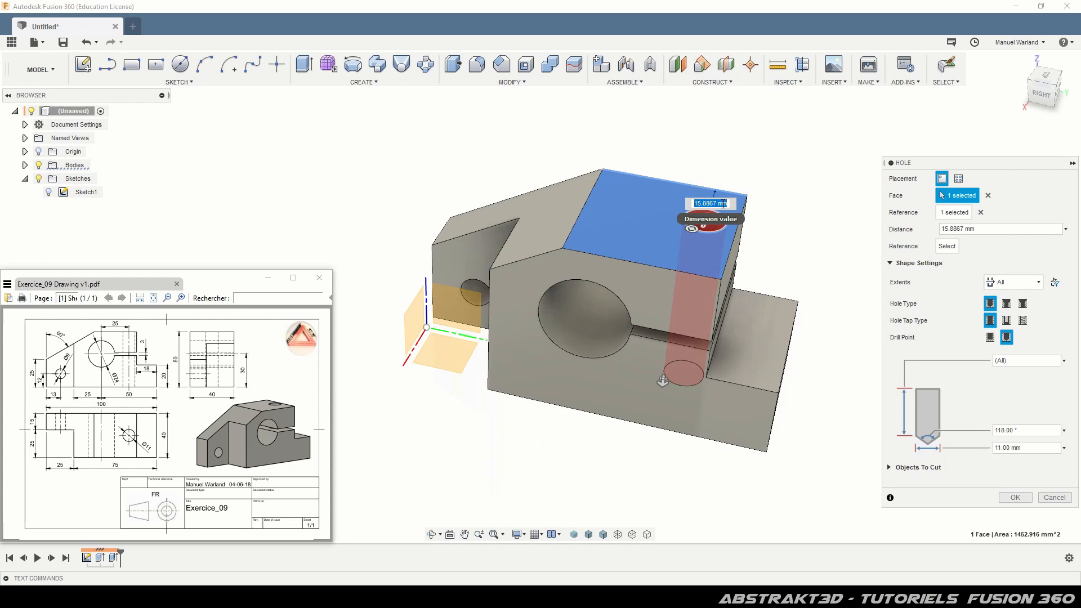
{"action": "type", "text": "40/2"}
{"action": "key", "text": "Return"}
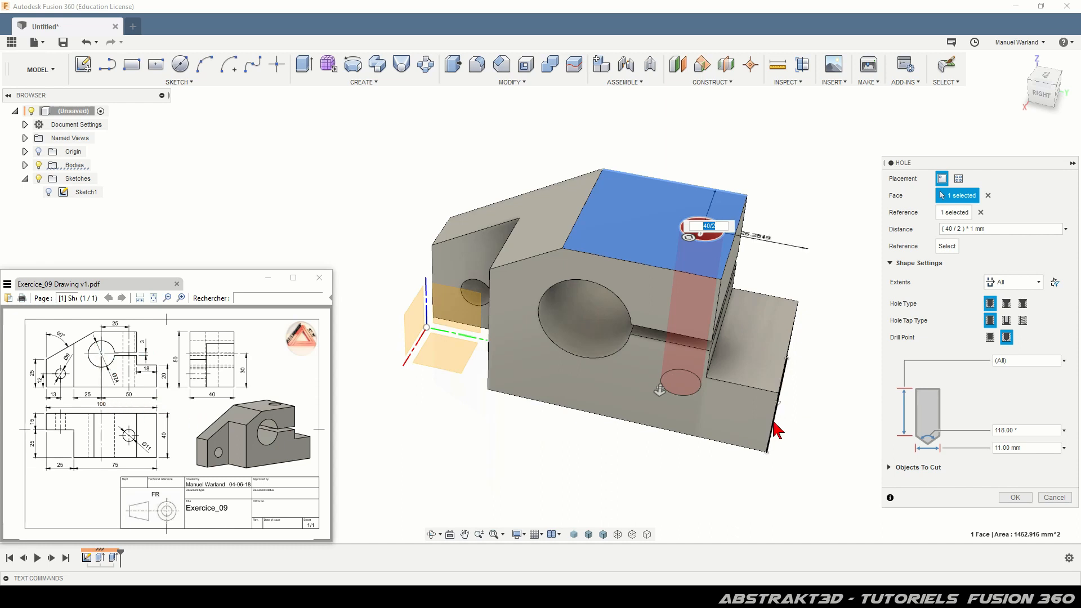
Set the hole's distance from the upper outer end edge of the low step to 25 mm and create the hole
{"action": "left_click", "coordinate": [732, 473]}
{"action": "middle_click_drag", "start_coordinate": [730, 474], "coordinate": [690, 468], "text": "shift"}
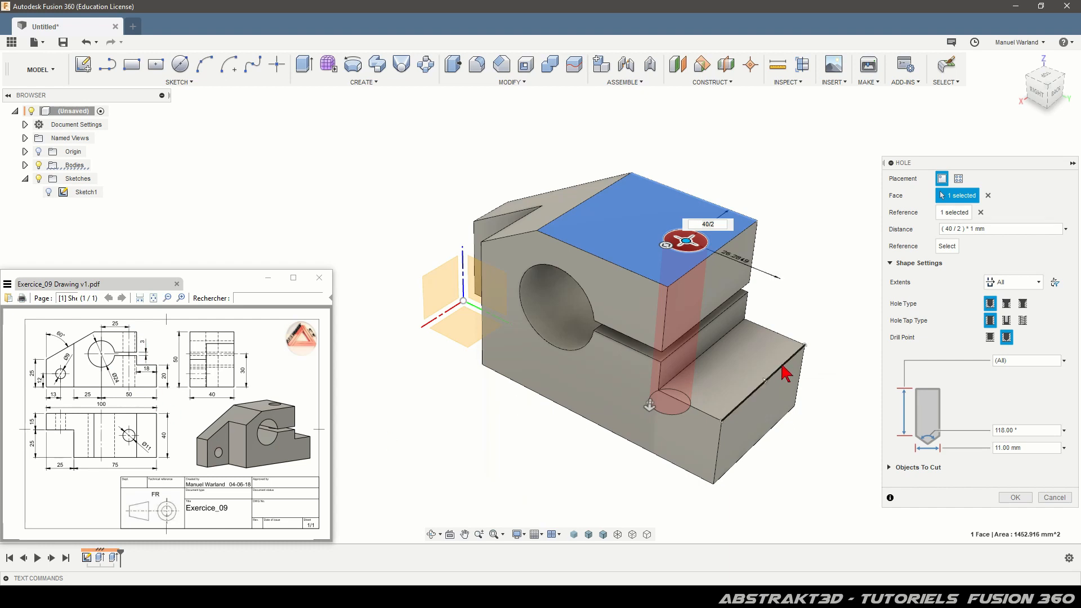
{"action": "middle_click_drag", "start_coordinate": [565, 329], "coordinate": [598, 317], "text": "shift"}
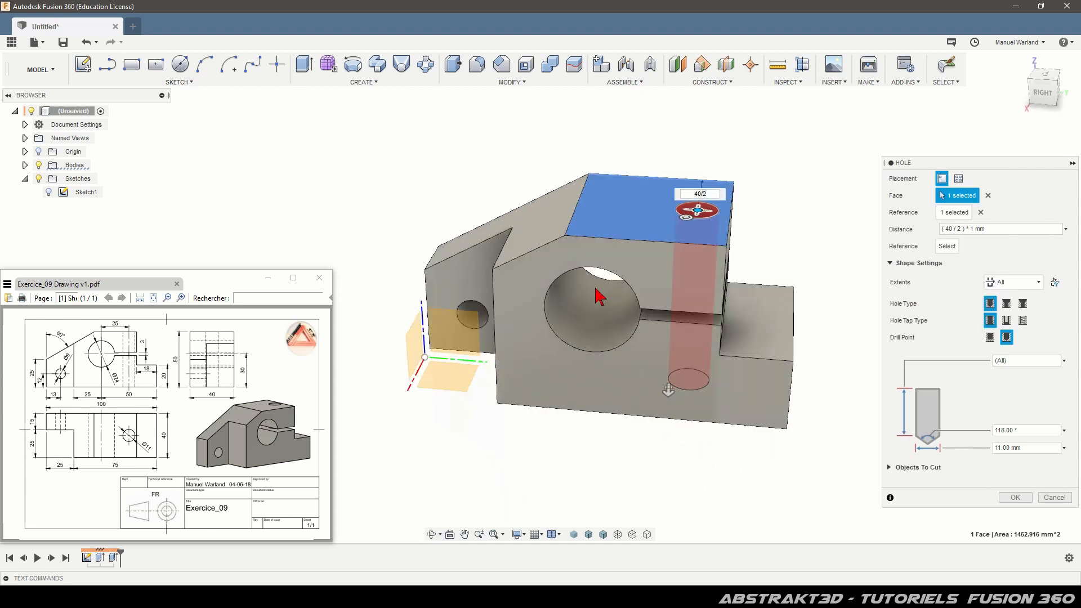
{"action": "middle_click_drag", "start_coordinate": [794, 436], "coordinate": [772, 448], "text": "shift"}
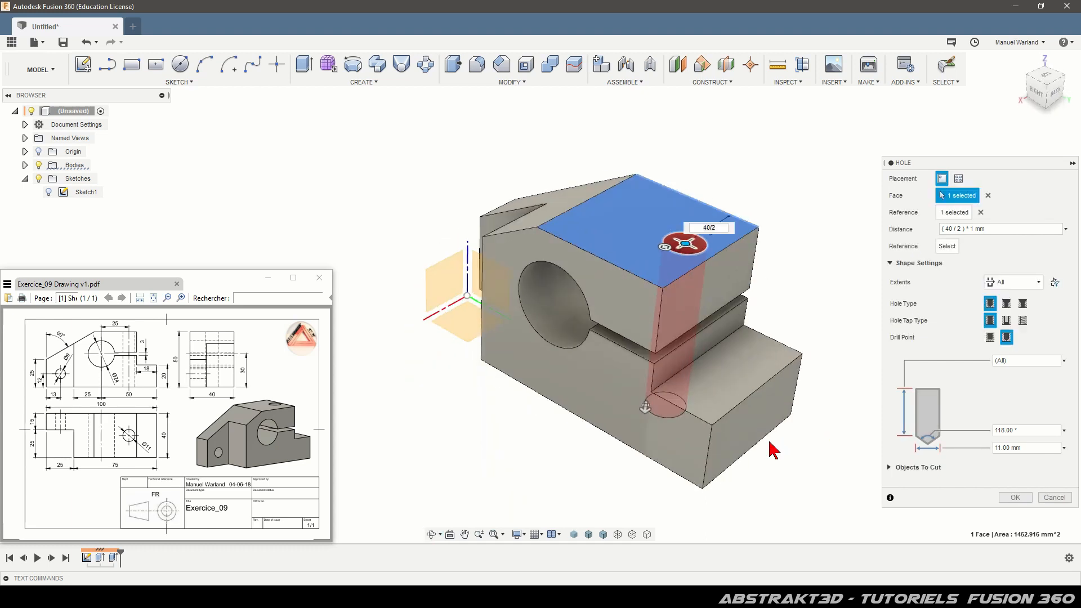
{"action": "left_click", "coordinate": [741, 406]}
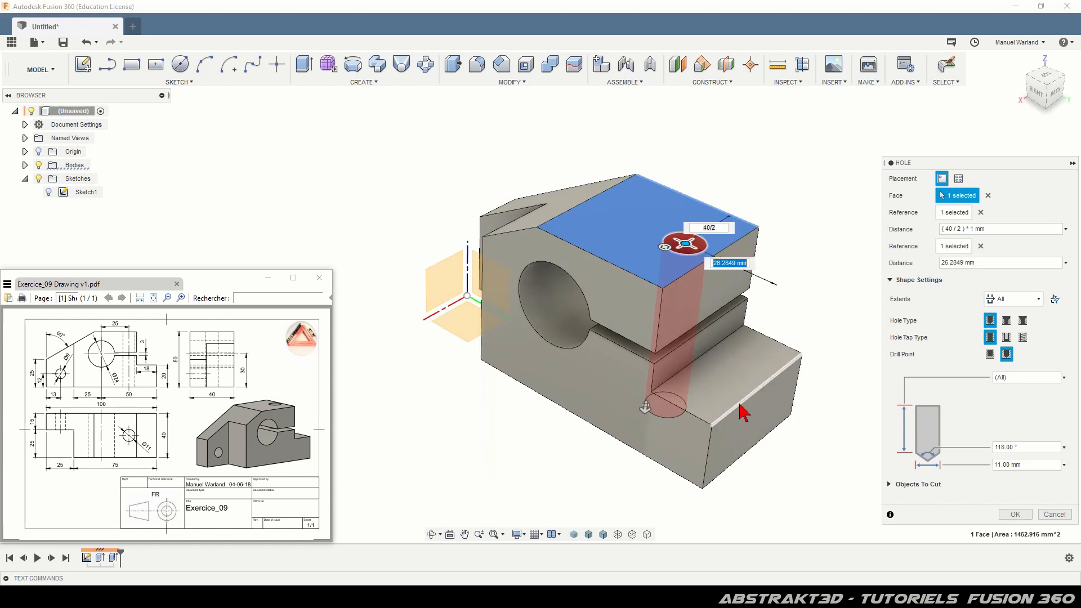
{"action": "type", "text": "25"}
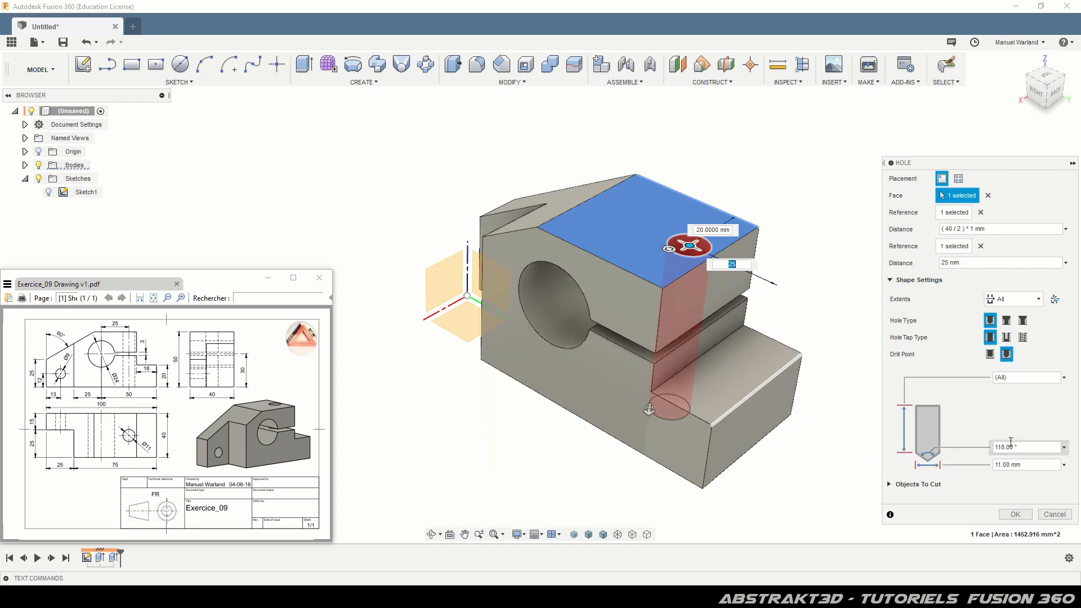
{"action": "left_click", "coordinate": [1017, 515]}
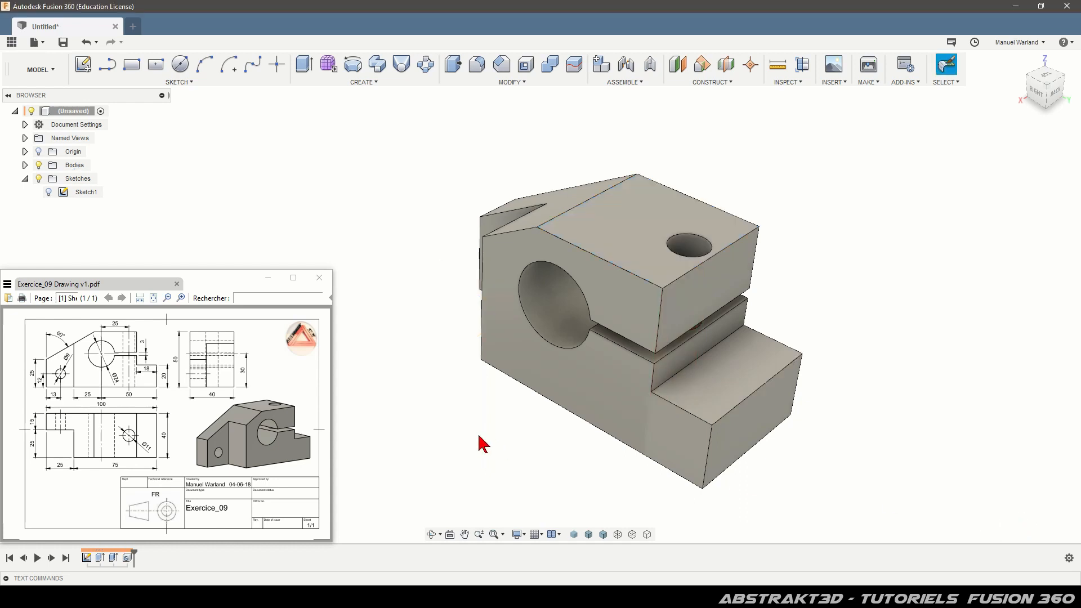
{"action": "middle_click_drag", "start_coordinate": [522, 458], "coordinate": [615, 434], "text": "shift"}
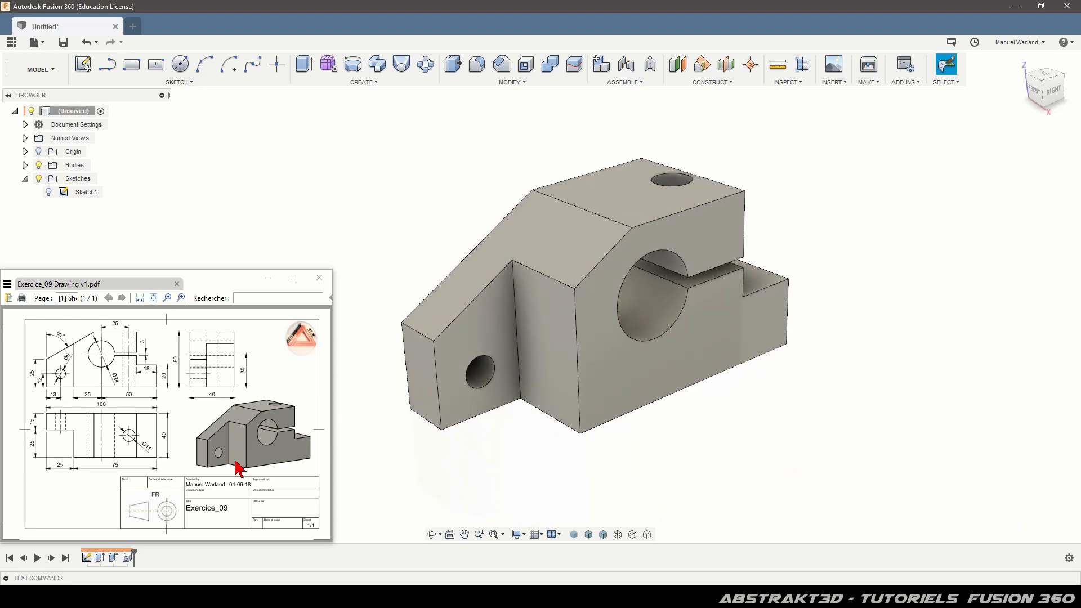